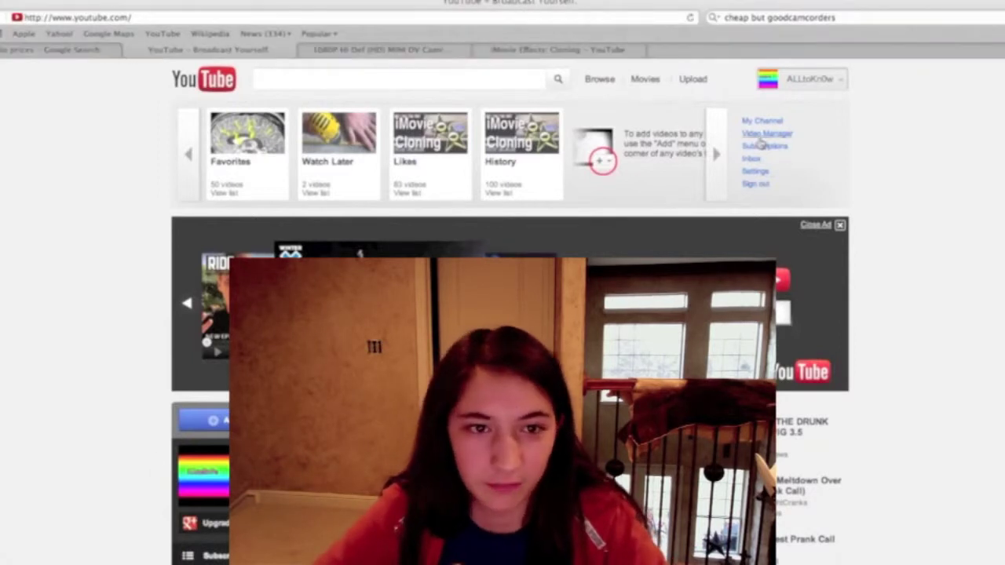
# Open the YouTube channel's Video Manager uploads page.
pyautogui.click(773, 137)
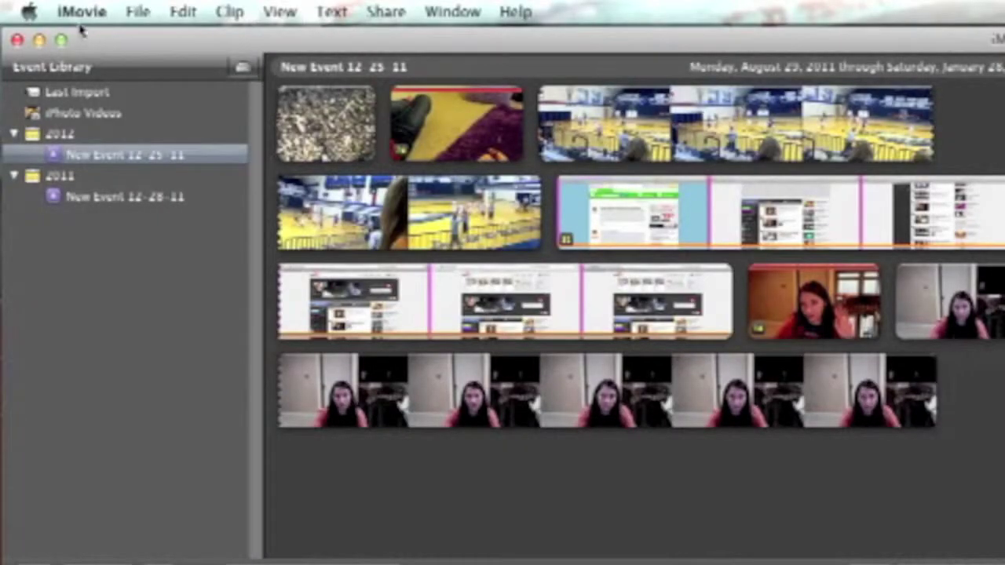
# Enable Show Advanced Tools in iMovie's General preferences, then select New Project 2.
pyautogui.click(83, 12)
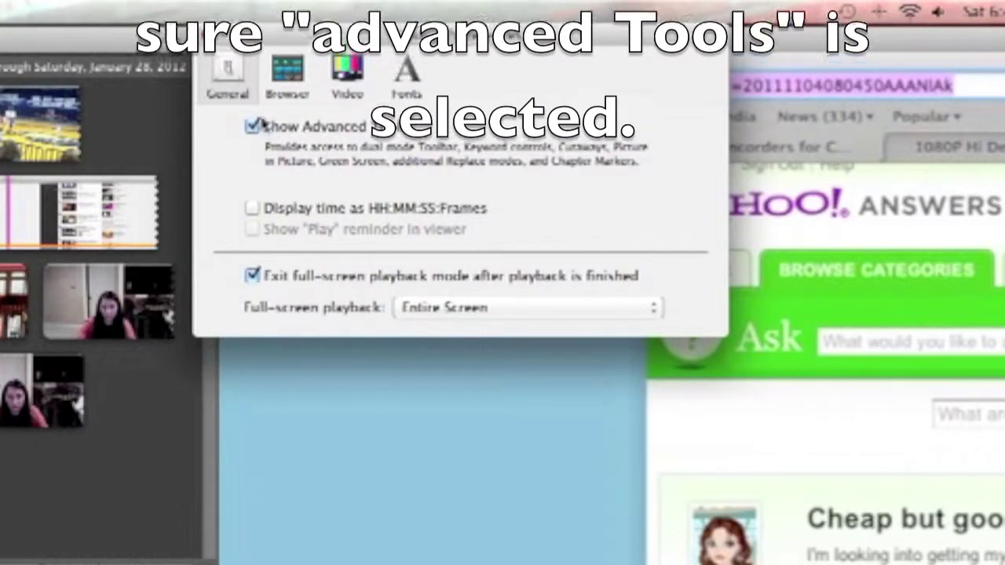
pyautogui.click(207, 35)
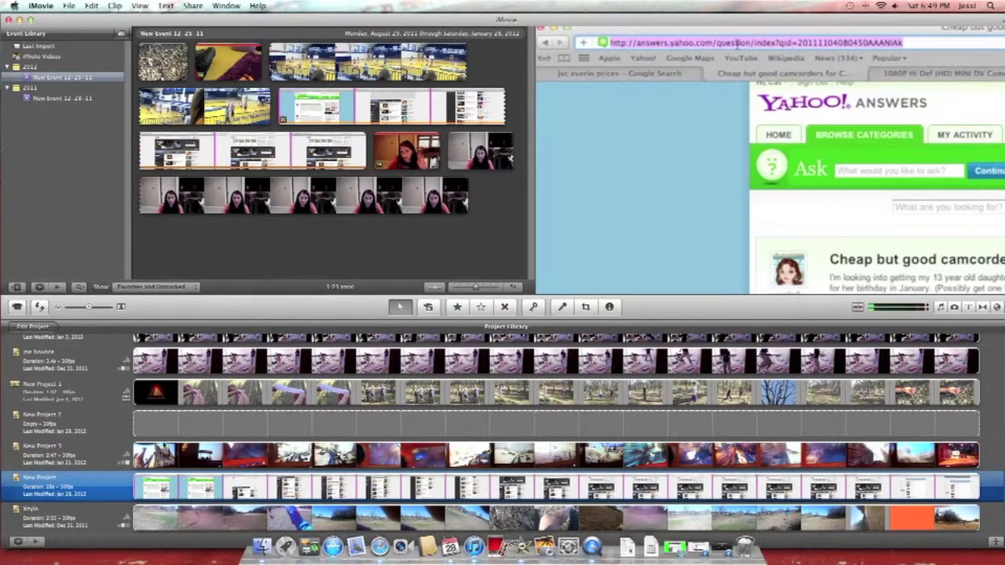
pyautogui.click(162, 432)
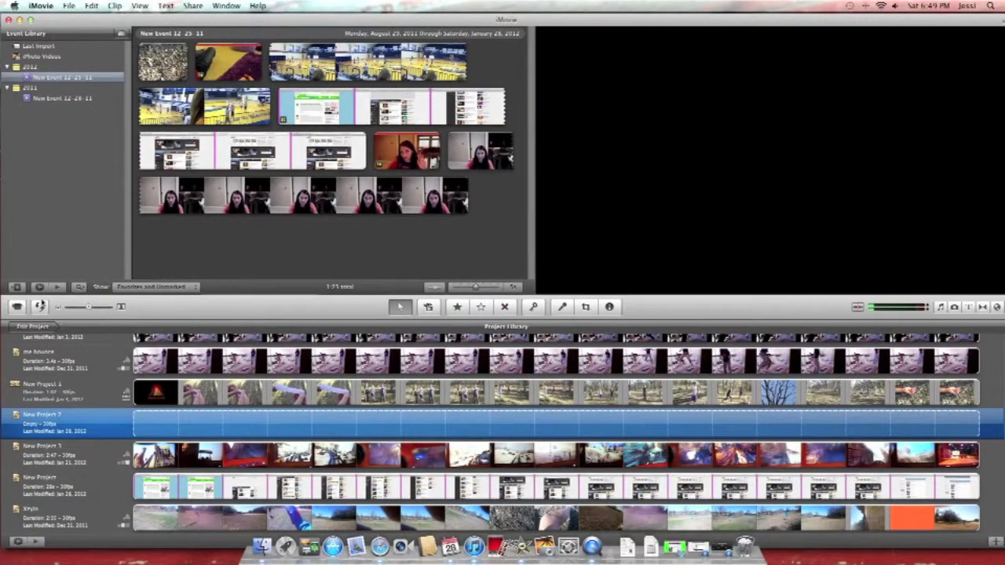
# Open New Project 2 for editing, swap the project and event areas twice, and bring Safari forward.
pyautogui.click(32, 326)
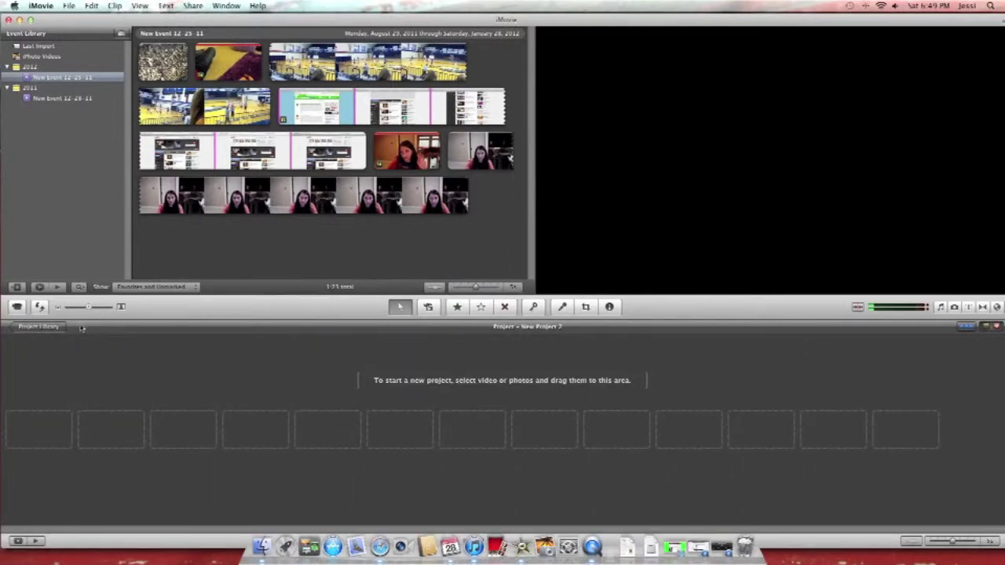
pyautogui.click(41, 307)
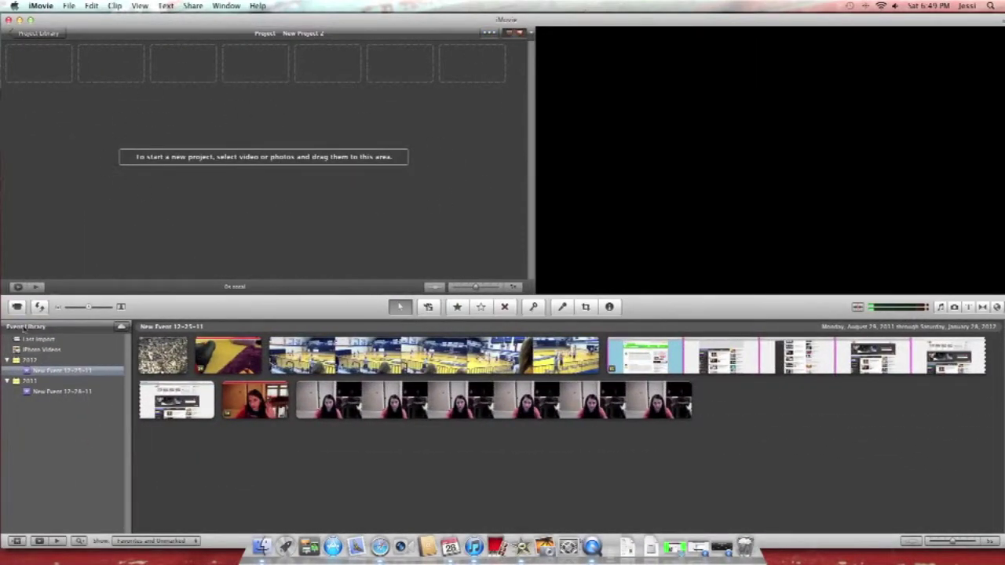
pyautogui.click(41, 307)
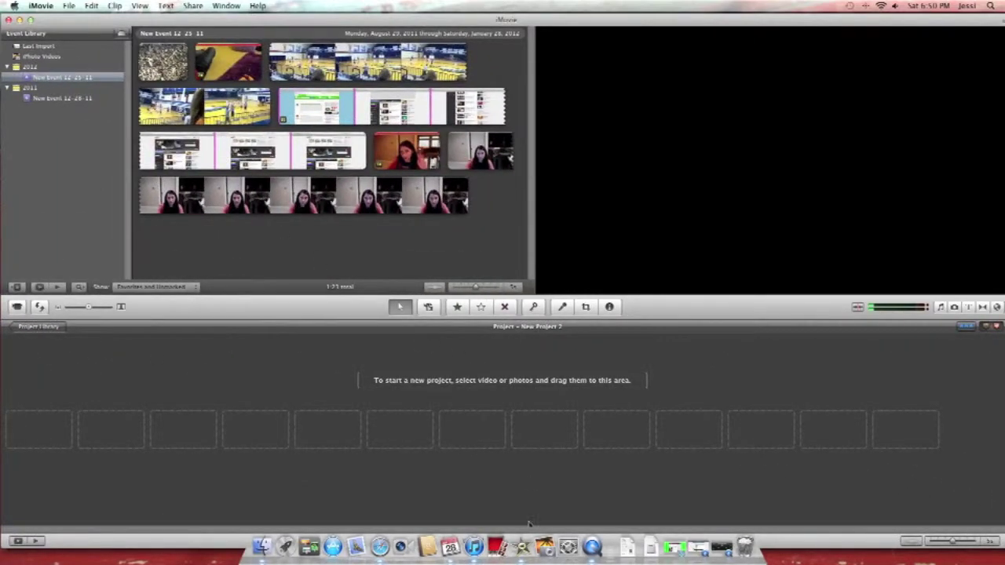
pyautogui.click(380, 547)
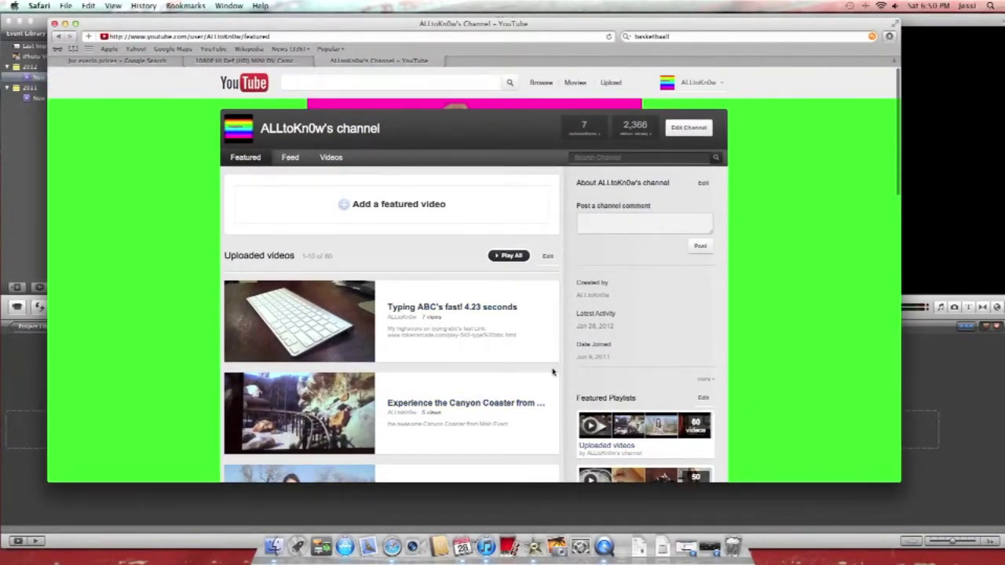
# Look over the installed apps in Launchpad, then view QuickTime Player's recording options from the Dock.
pyautogui.press('F4')
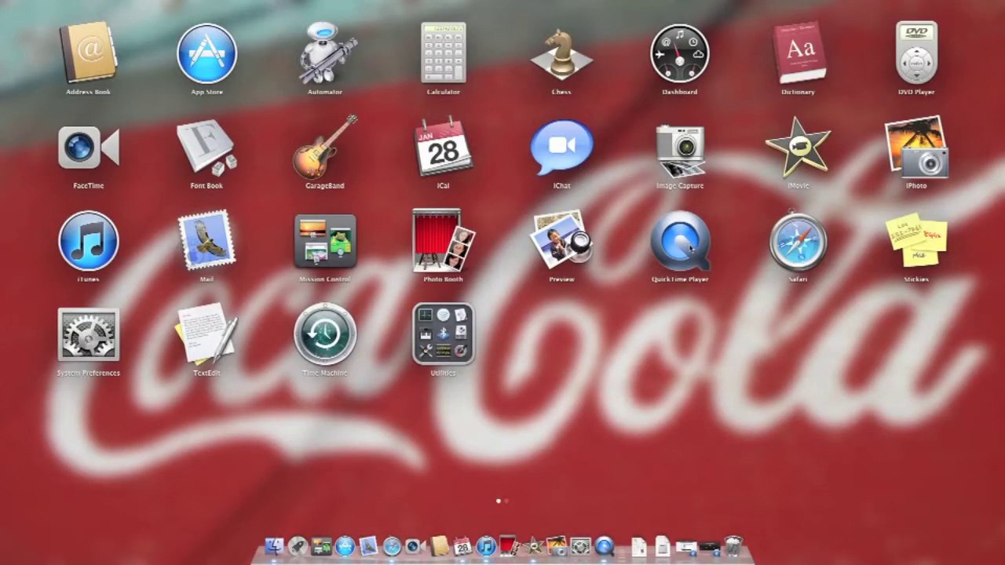
pyautogui.press('F4')
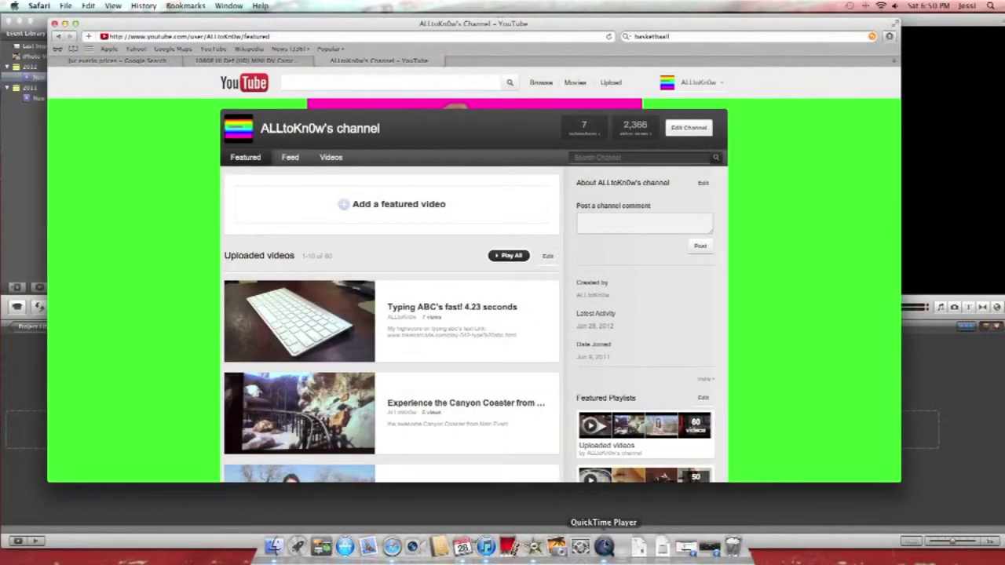
pyautogui.click(604, 545)
pyautogui.rightClick(604, 546)
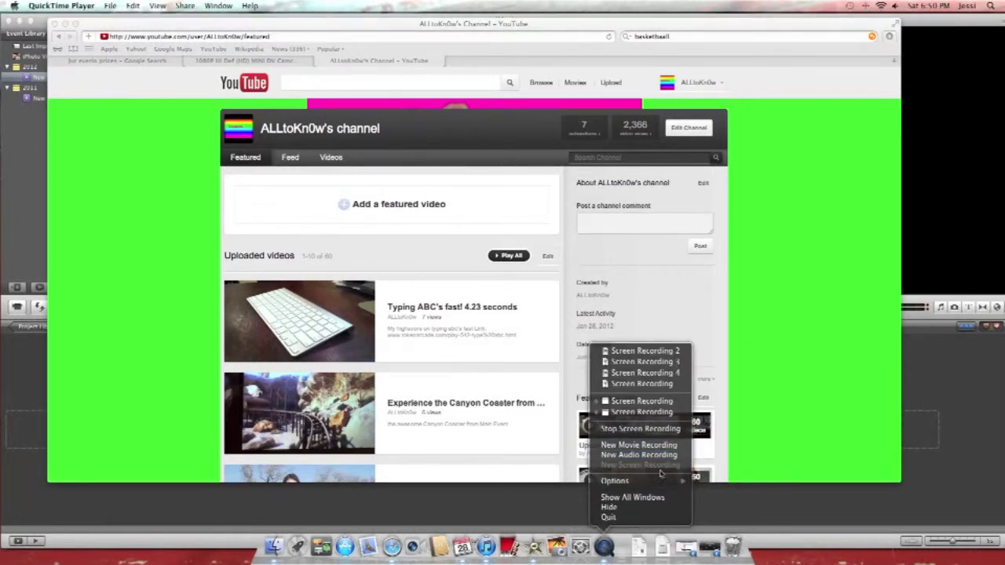
pyautogui.click(772, 385)
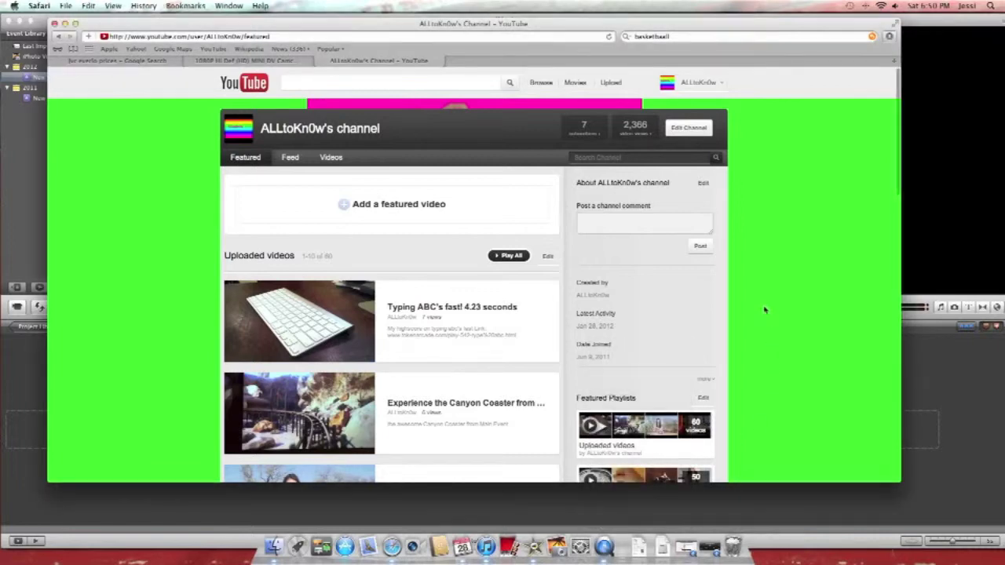
# Move the Safari window aside and minimize it, then shift the iMovie window down and right.
pyautogui.click(290, 35)
pyautogui.moveTo(333, 27); pyautogui.dragTo(449, 39)
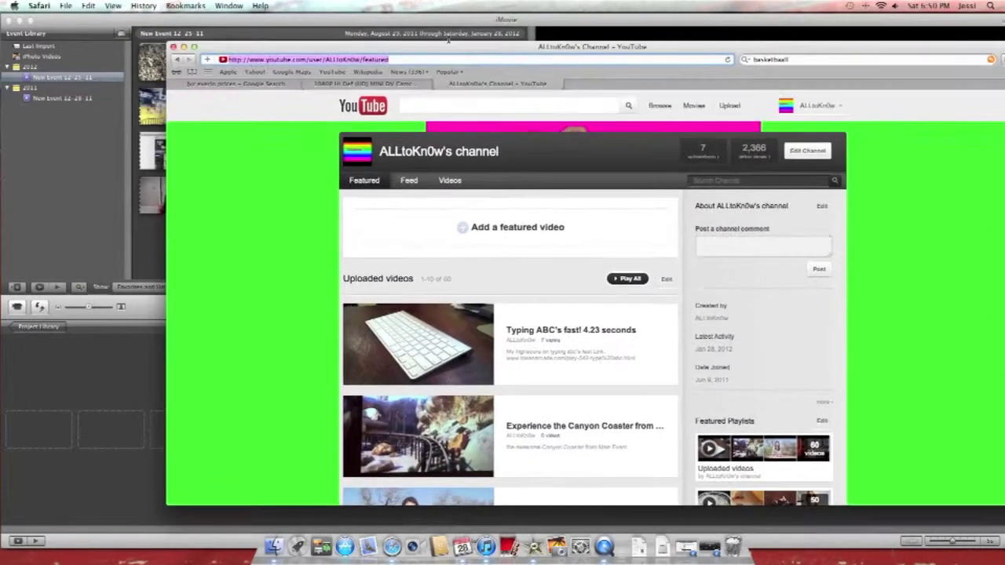
pyautogui.click(183, 47)
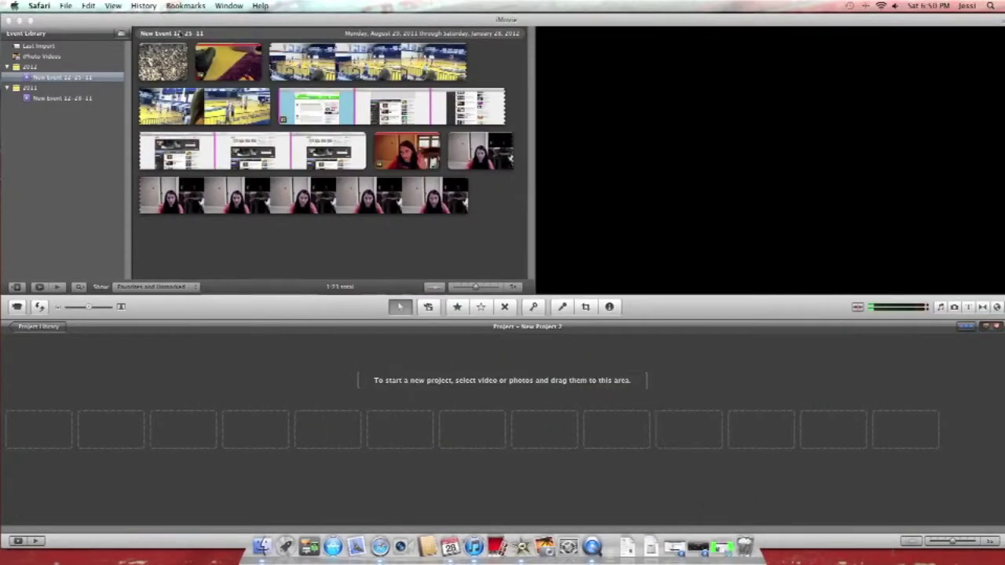
pyautogui.moveTo(174, 23); pyautogui.dragTo(164, 6)
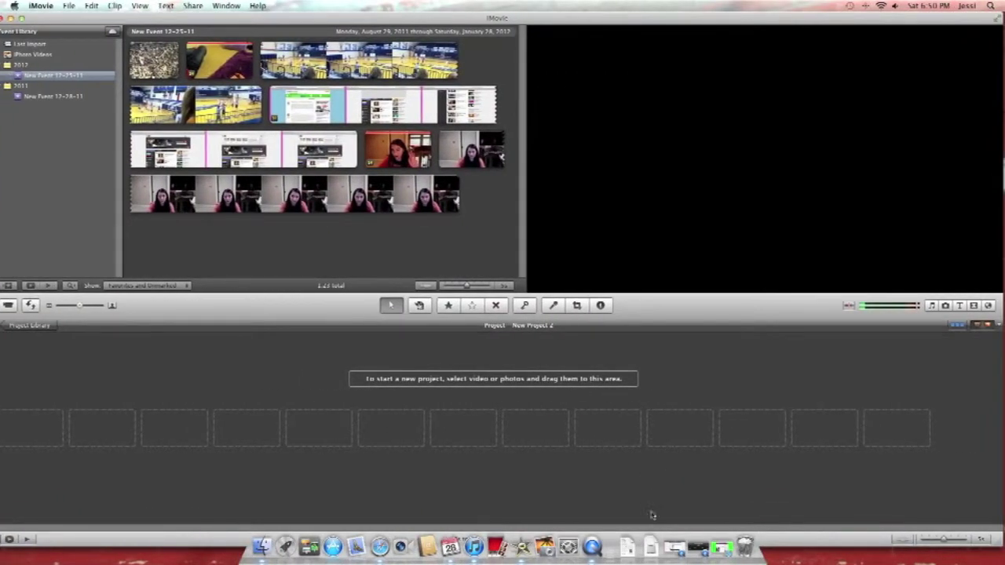
# Open the Screen Recording movie from Finder's Movies folder in QuickTime Player.
pyautogui.click(597, 545)
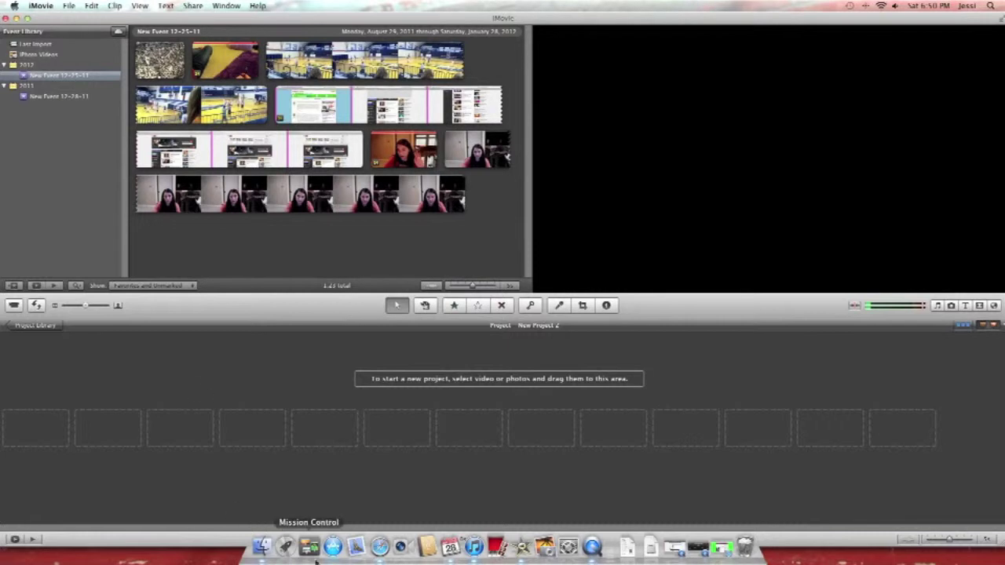
pyautogui.click(262, 546)
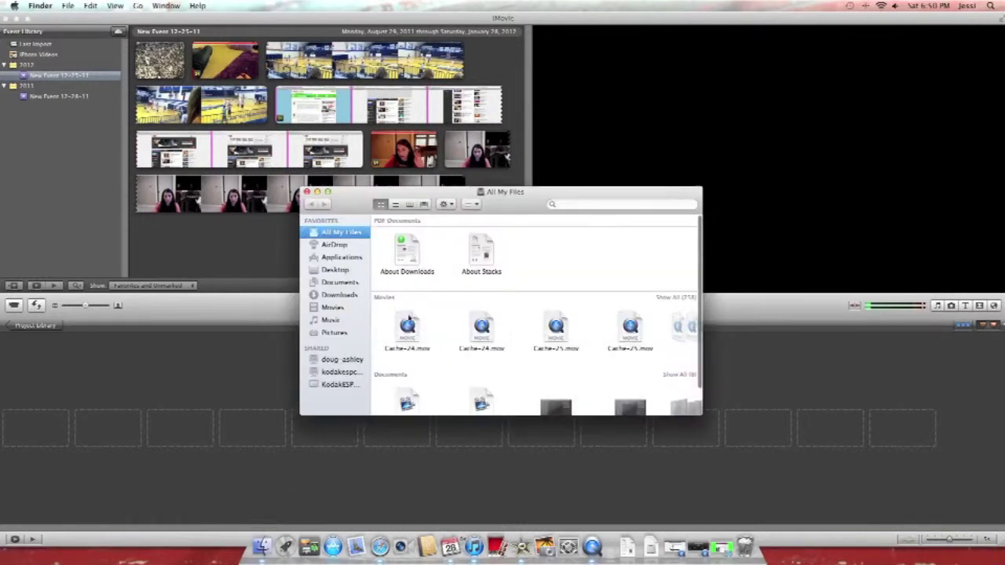
pyautogui.click(333, 308)
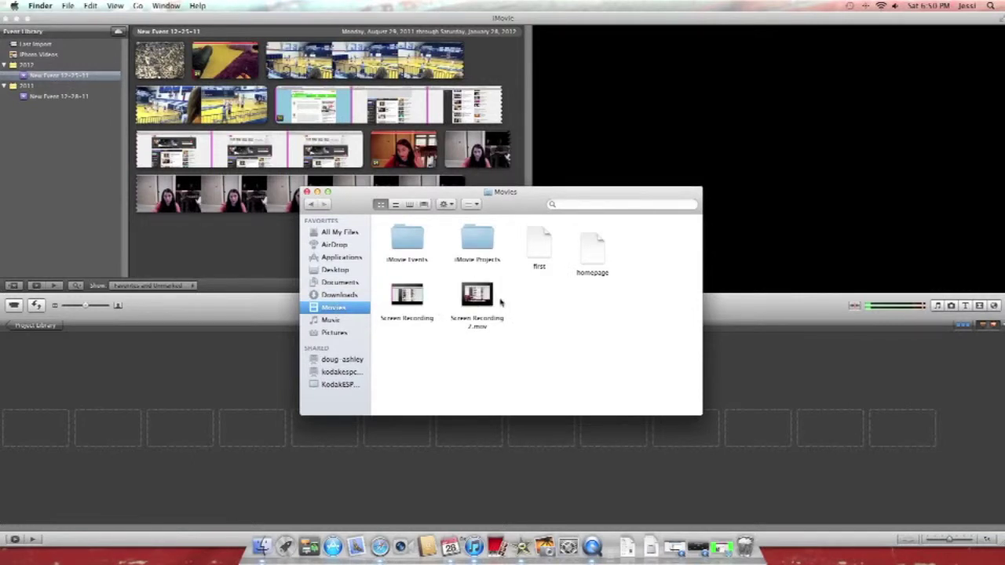
pyautogui.click(407, 295)
pyautogui.doubleClick(408, 295)
# Close the Movies Finder window and drag the recording window down over the project area.
pyautogui.moveTo(287, 240)
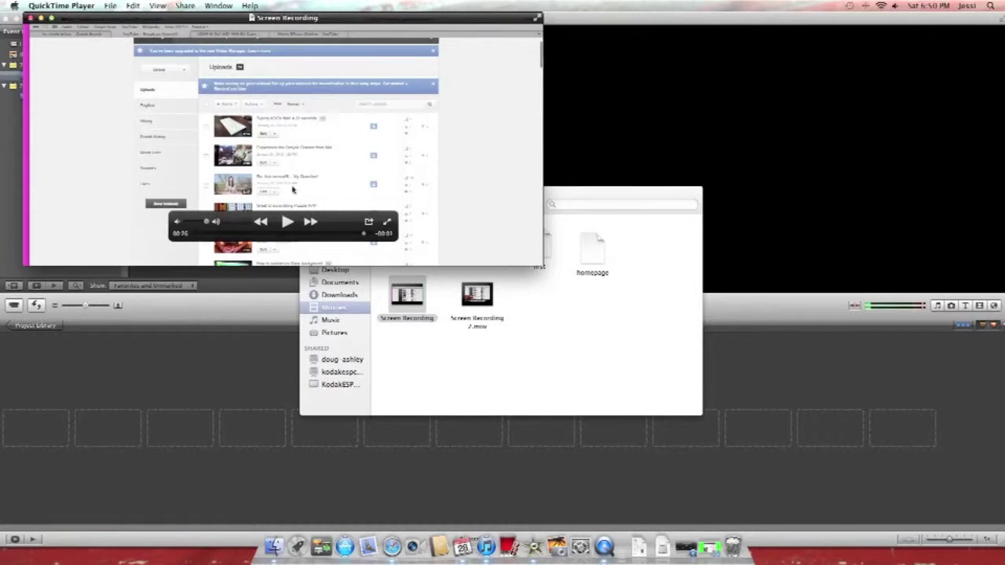
pyautogui.click(597, 235)
pyautogui.click(472, 227)
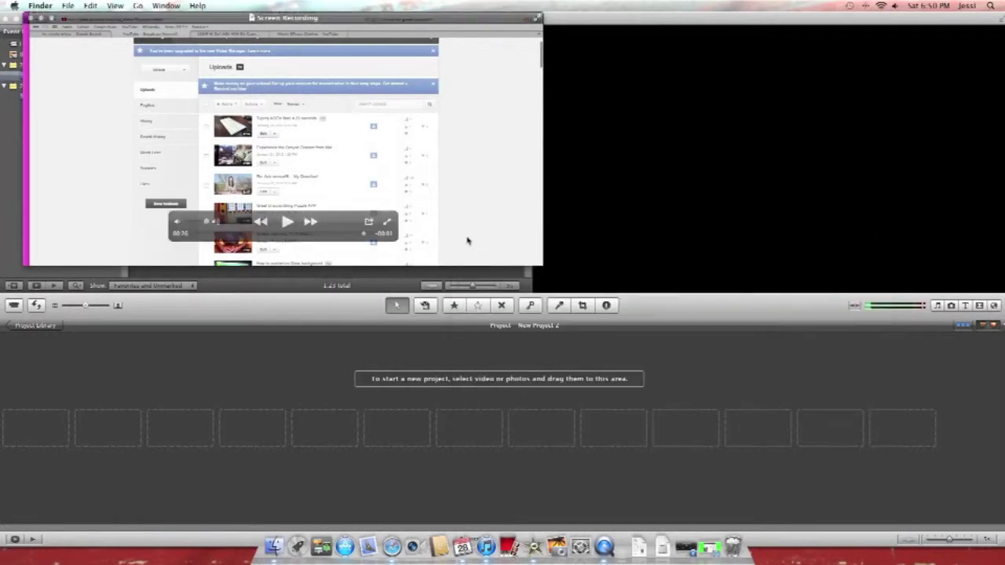
pyautogui.moveTo(274, 18); pyautogui.dragTo(622, 359)
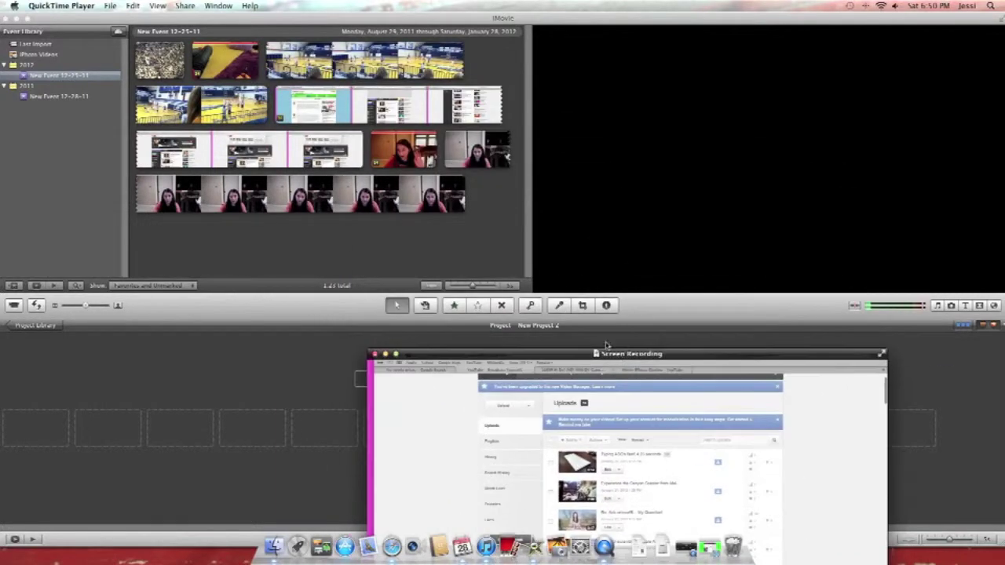
# Bring iMovie forward and start File > Import > Movies.
pyautogui.click(65, 241)
pyautogui.click(70, 7)
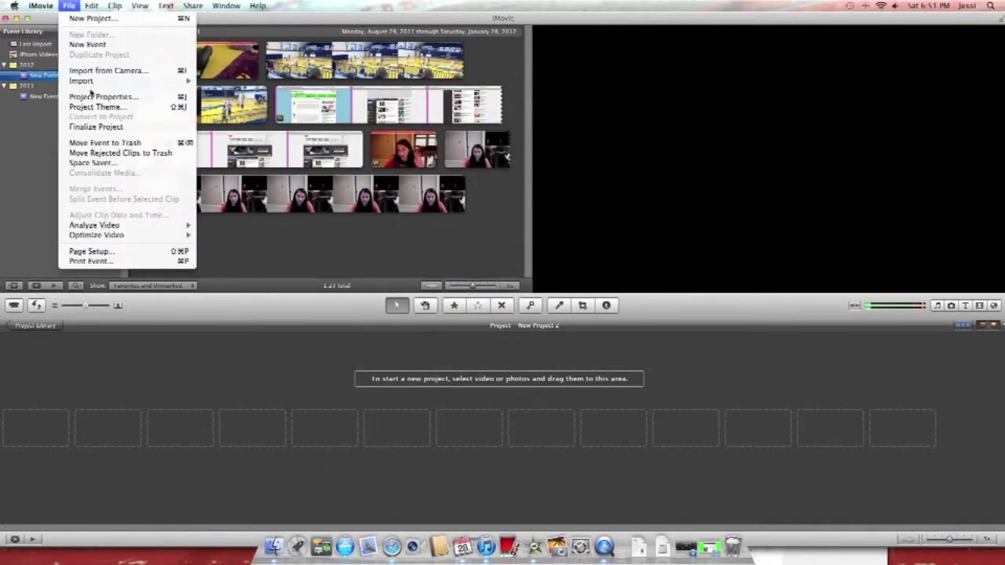
pyautogui.moveTo(92, 81)
pyautogui.click(224, 82)
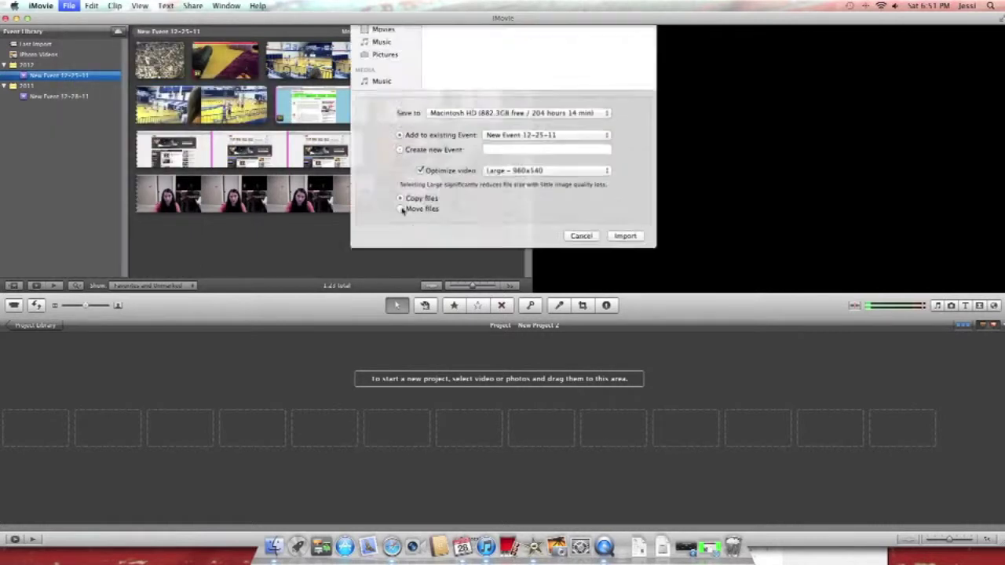
# Browse Pictures, Movies and the media library for Screen Recording, then cancel the import.
pyautogui.click(400, 153)
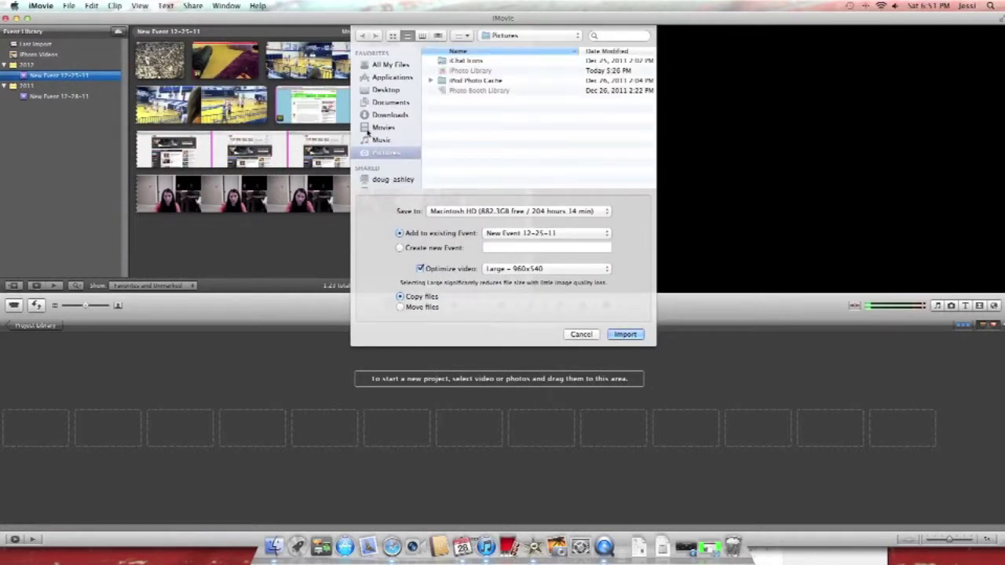
pyautogui.click(381, 128)
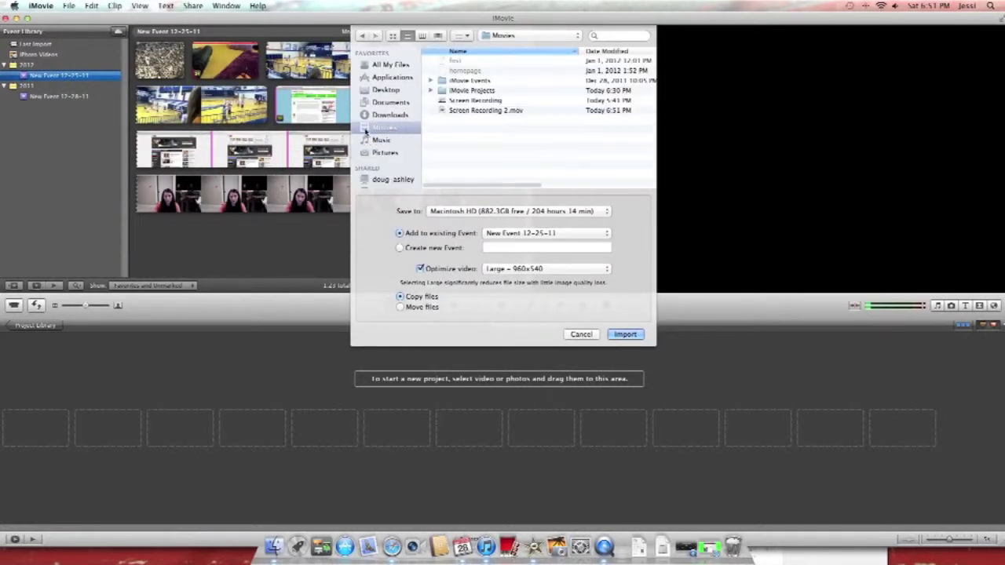
pyautogui.click(456, 102)
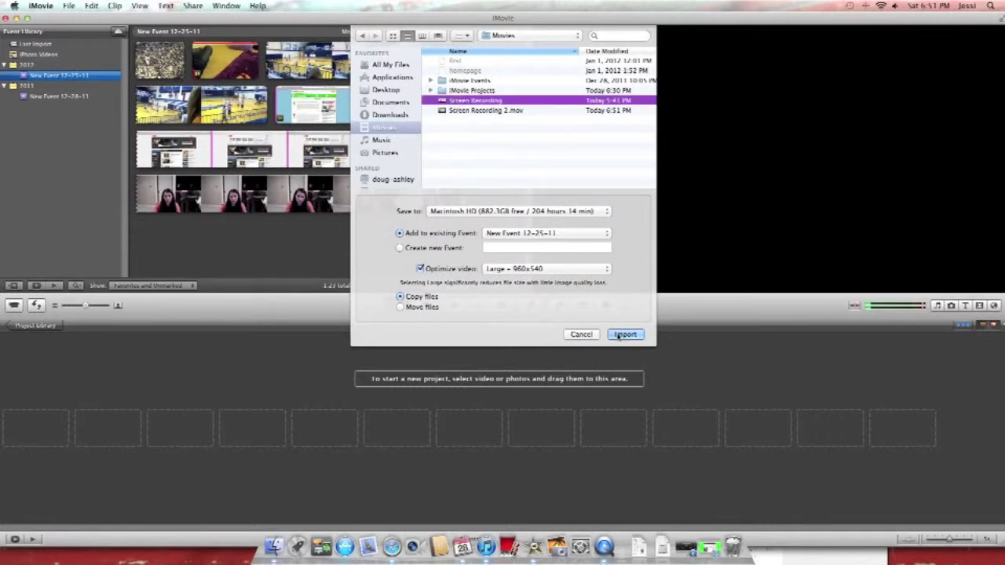
pyautogui.scroll(-5, 385, 117)
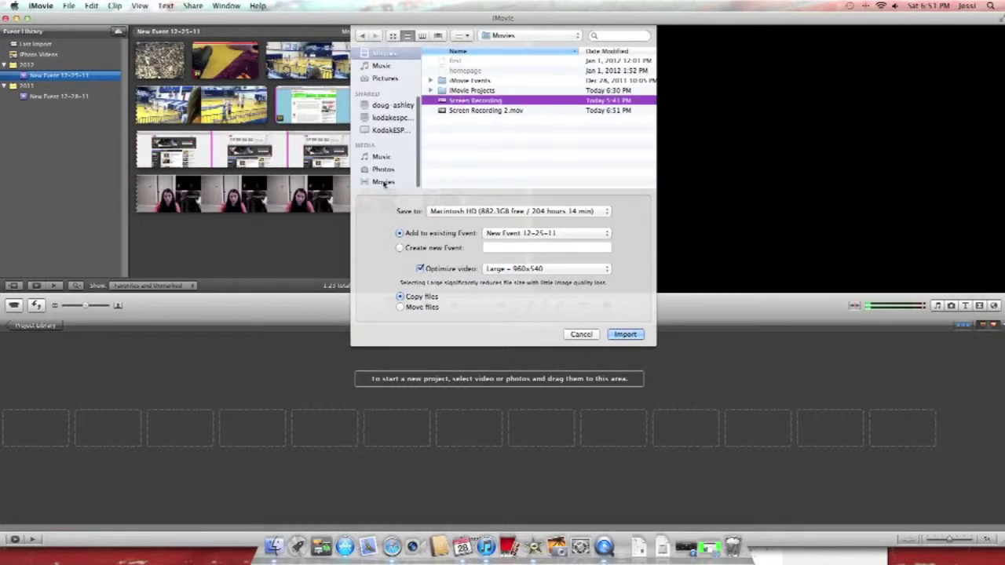
pyautogui.click(384, 182)
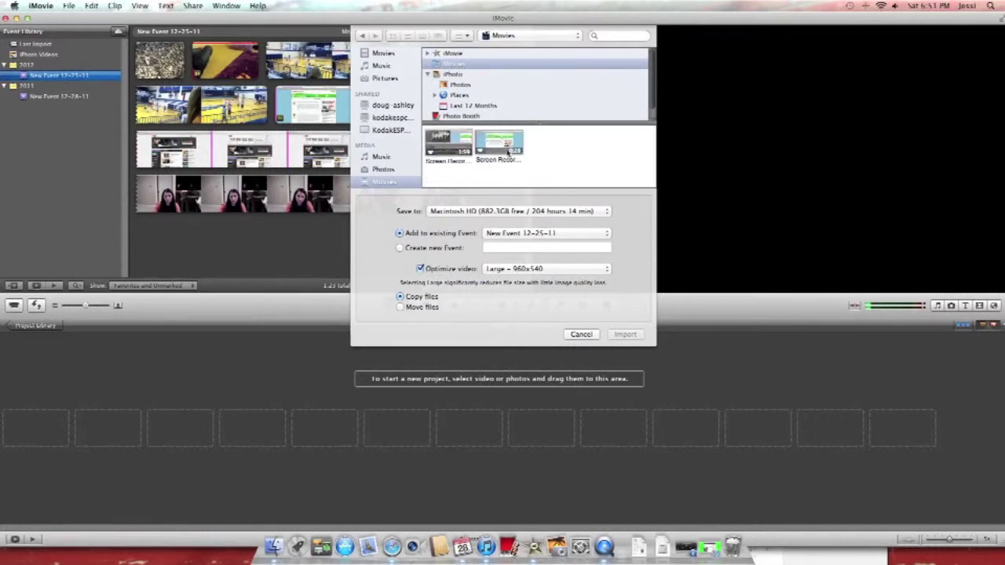
pyautogui.click(508, 146)
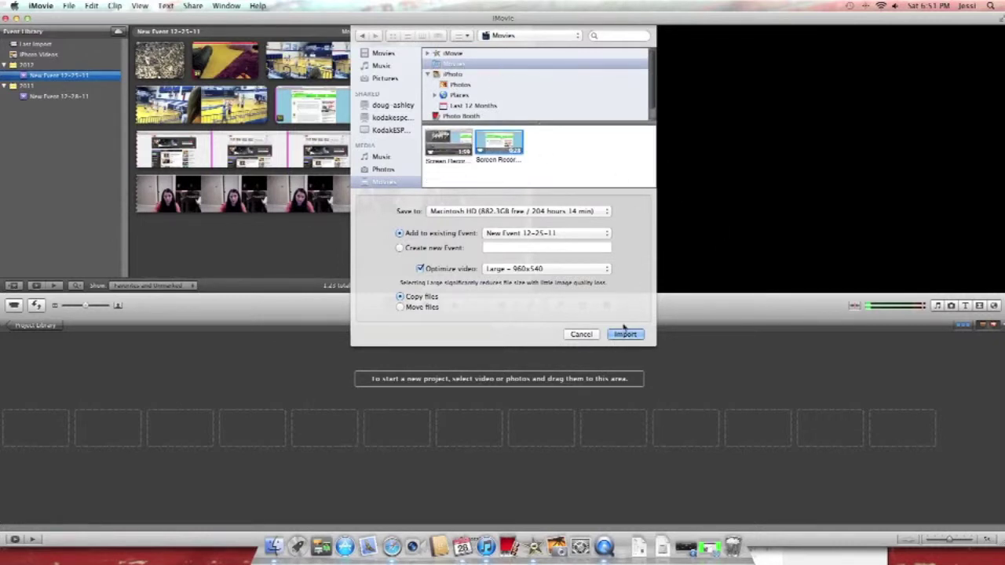
pyautogui.click(590, 335)
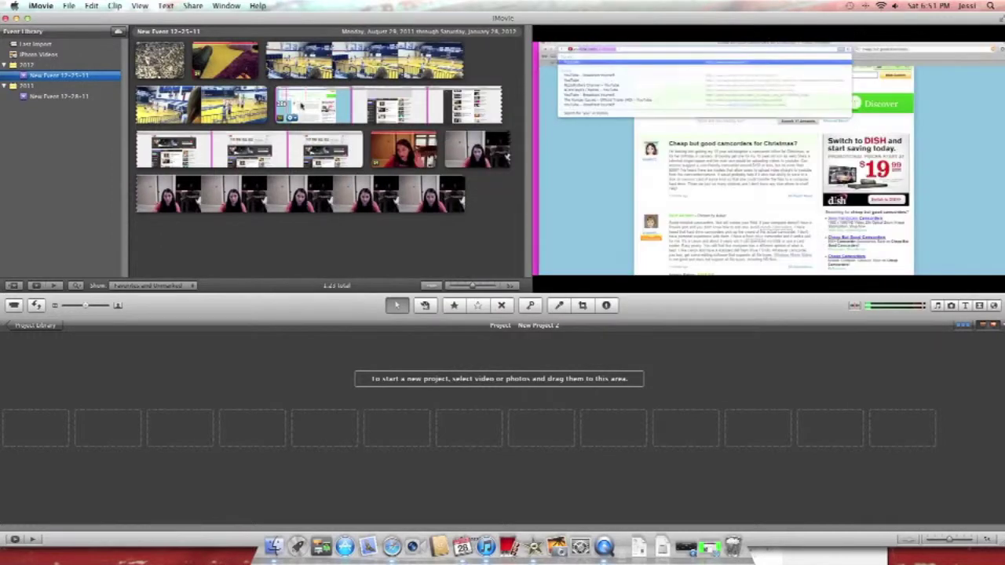
# Drag the screen recording clip from the event browser onto New Project 2's timeline.
pyautogui.moveTo(276, 104); pyautogui.dragTo(204, 416)
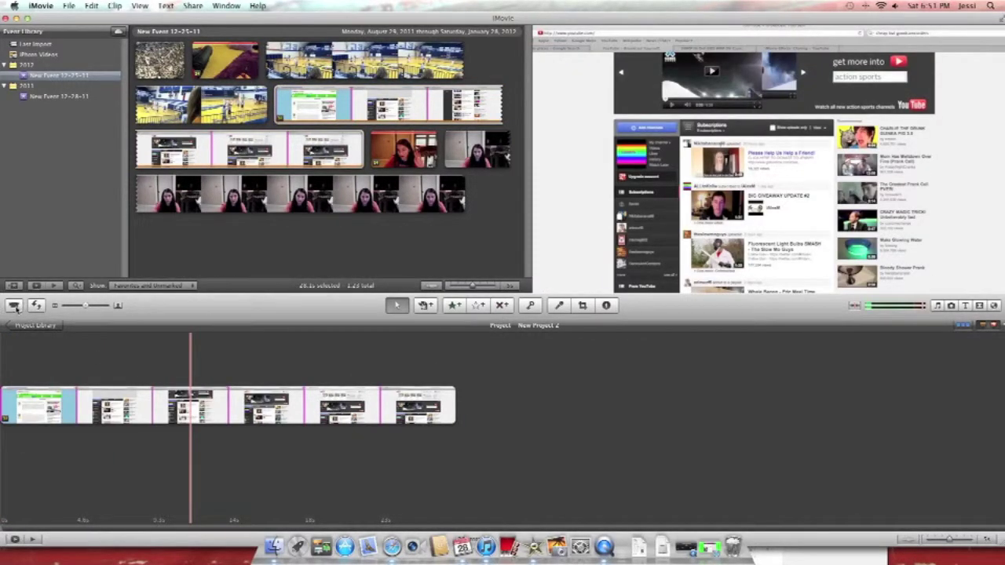
# Open the FaceTime HD Camera import window and arrange it beside QuickTime's Screen Recording window.
pyautogui.click(14, 306)
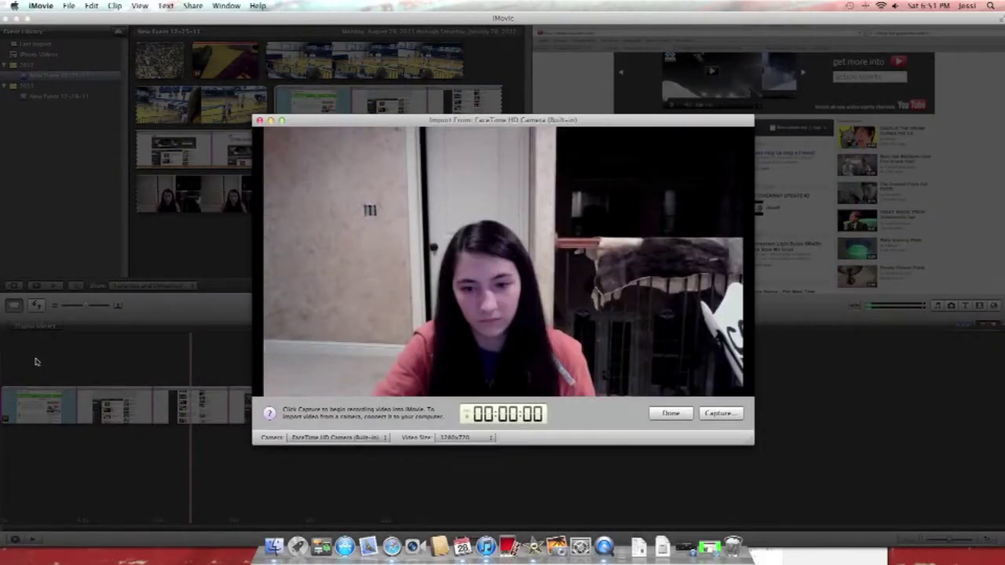
pyautogui.moveTo(490, 121); pyautogui.dragTo(604, 53)
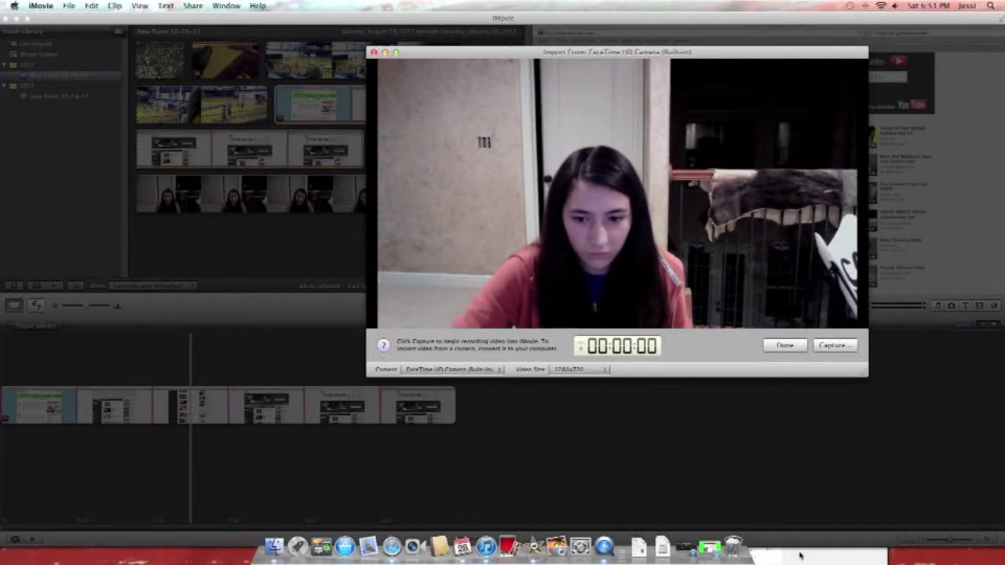
pyautogui.moveTo(682, 355); pyautogui.dragTo(258, 48)
pyautogui.press('super+Tab')
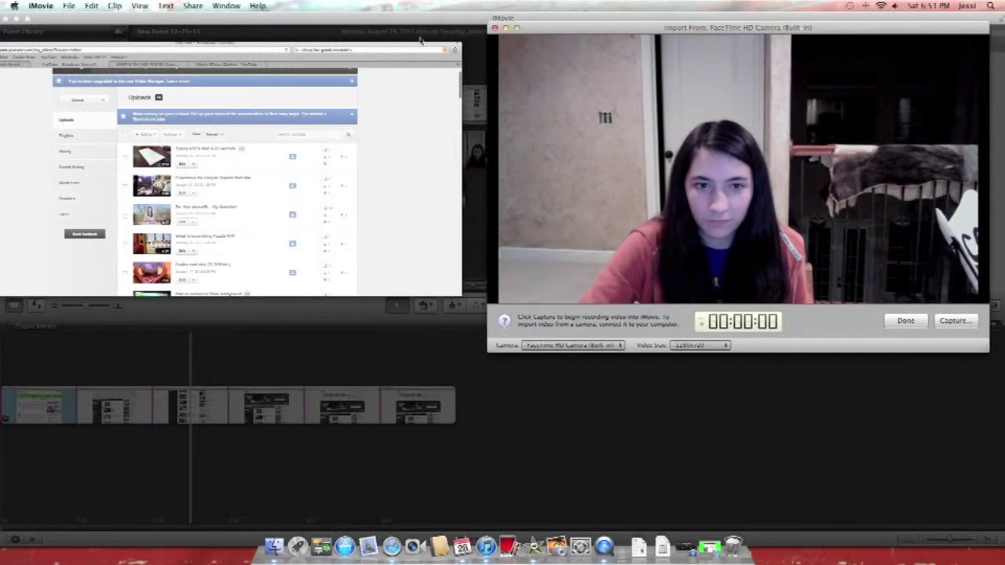
pyautogui.moveTo(384, 51); pyautogui.dragTo(437, 49)
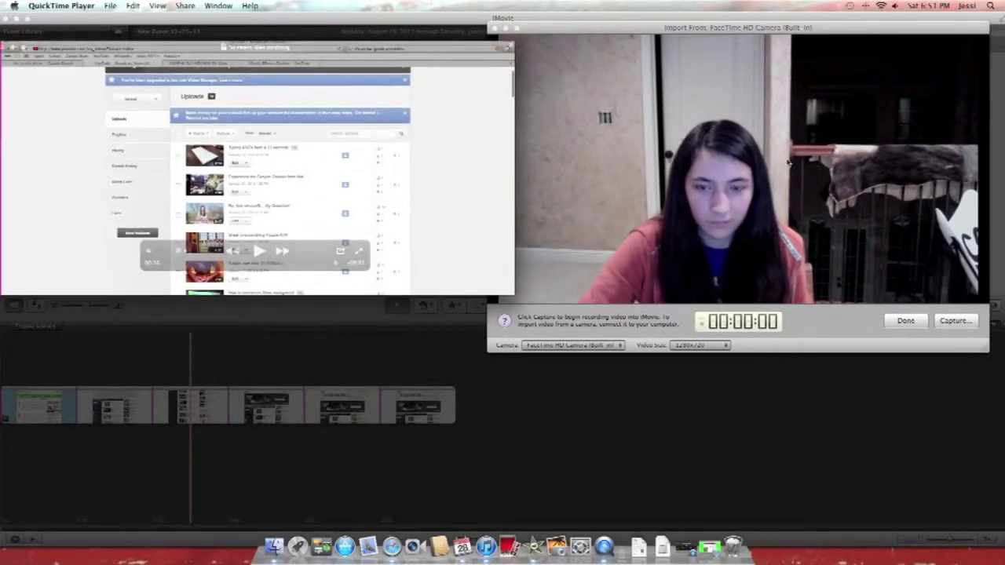
# Capture about 20 seconds of webcam video while the screen recording plays, then stop and finish.
pyautogui.click(953, 322)
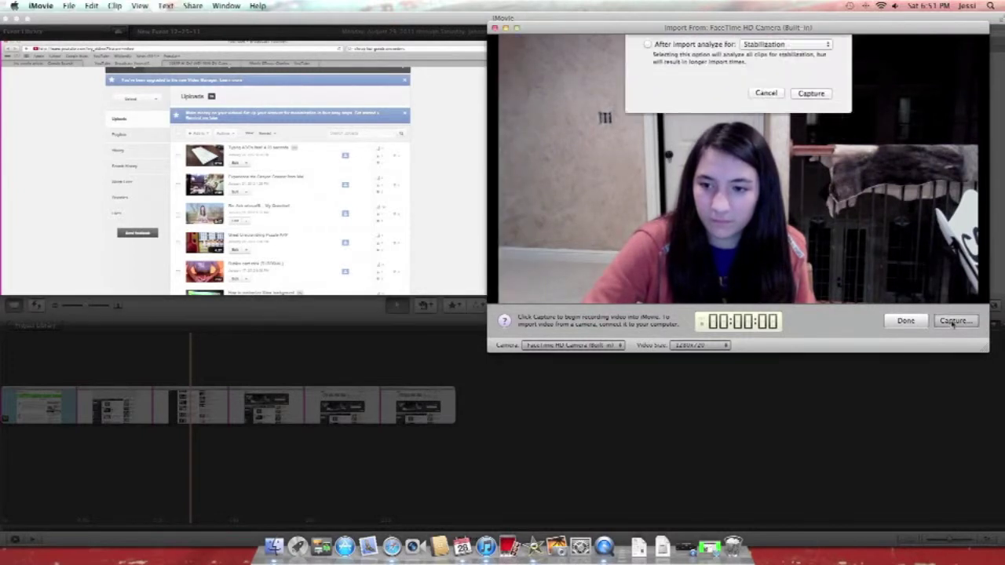
pyautogui.click(827, 166)
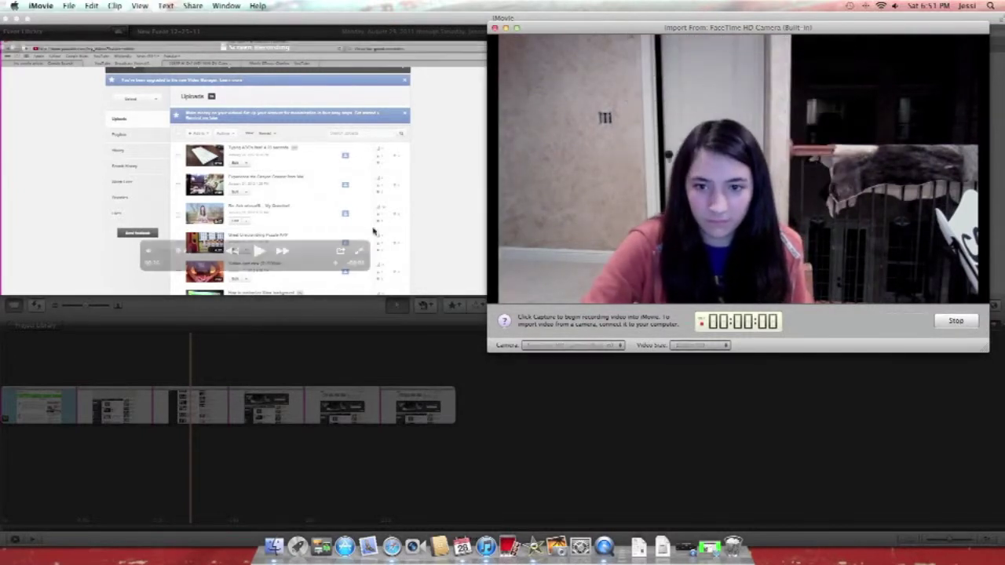
pyautogui.click(262, 252)
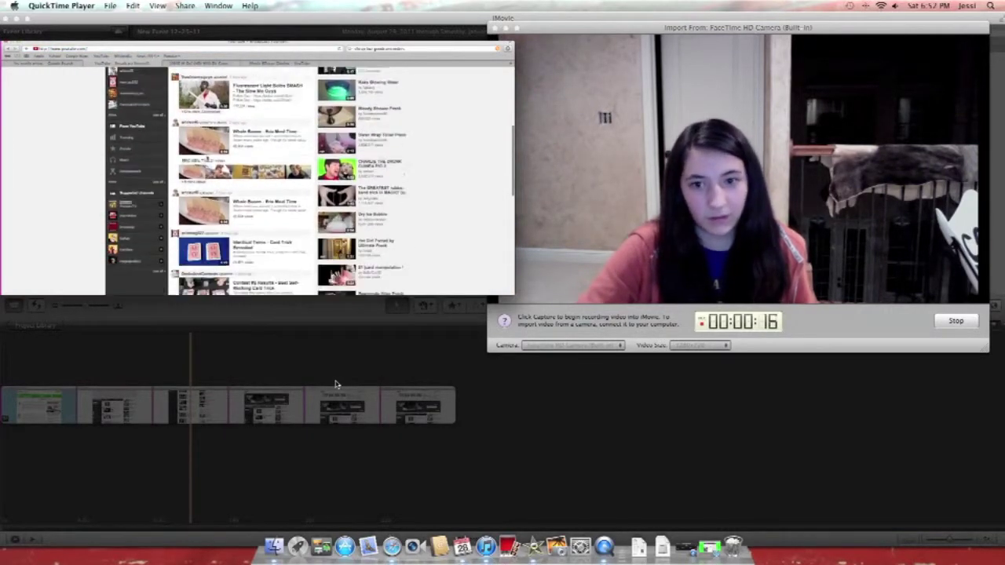
pyautogui.moveTo(362, 242)
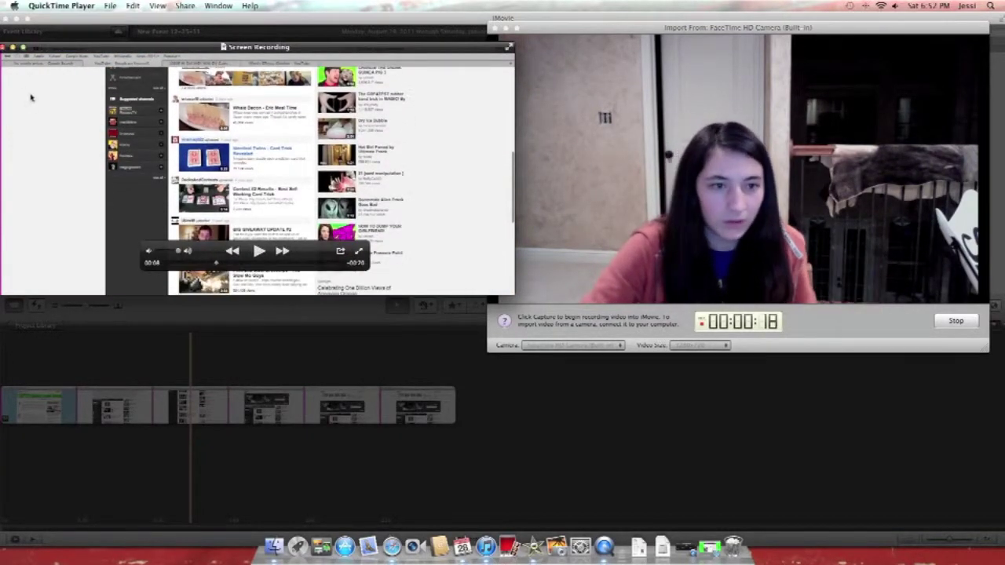
pyautogui.click(7, 47)
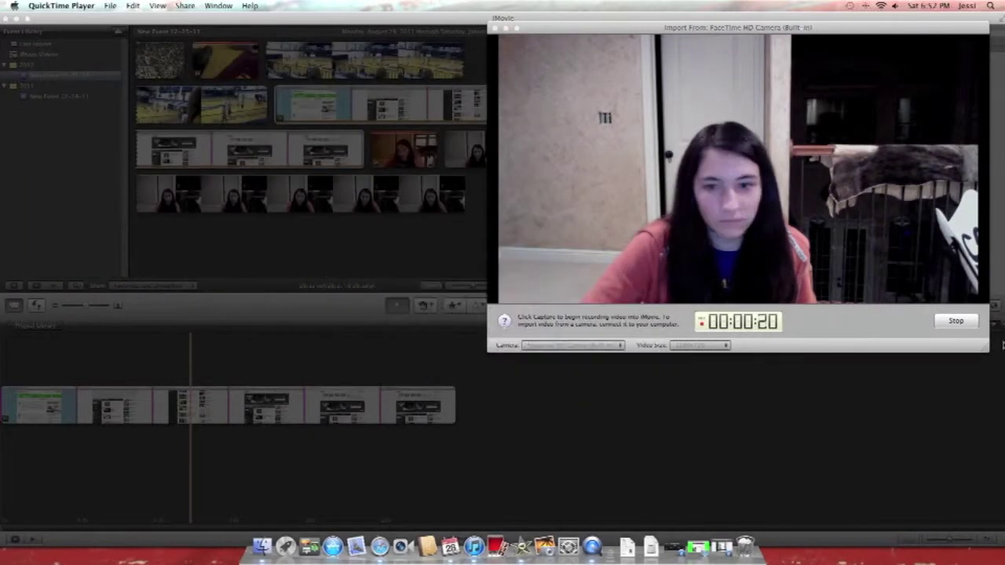
pyautogui.click(955, 321)
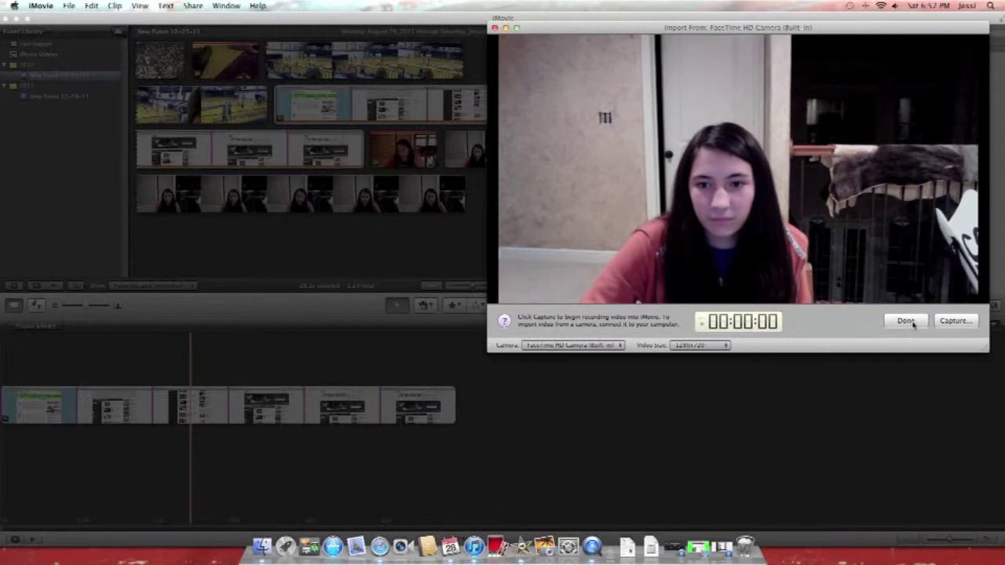
pyautogui.click(907, 321)
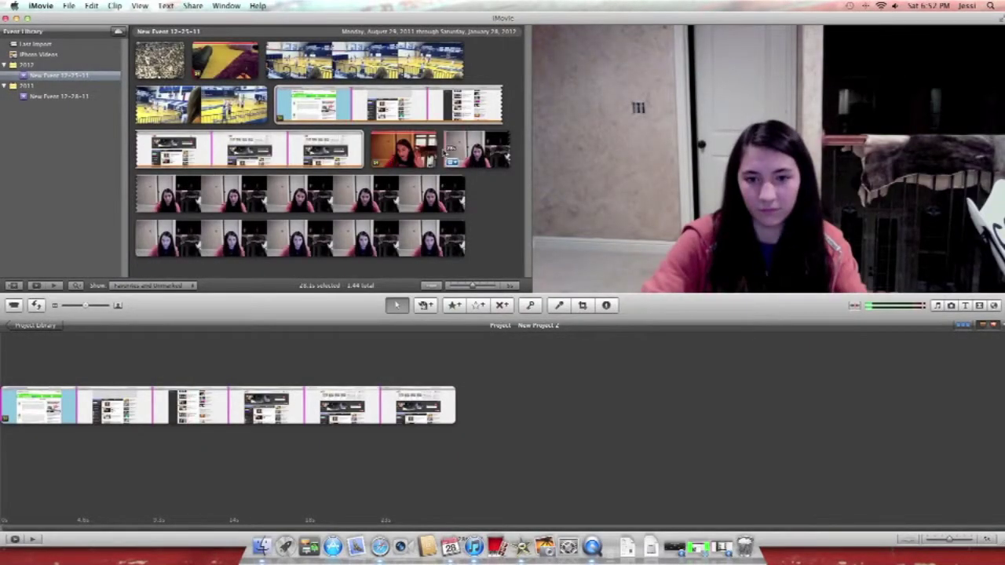
# Select 28.8 seconds of webcam footage and drop it onto the timeline's screen recording clip.
pyautogui.moveTo(450, 154); pyautogui.dragTo(477, 251)
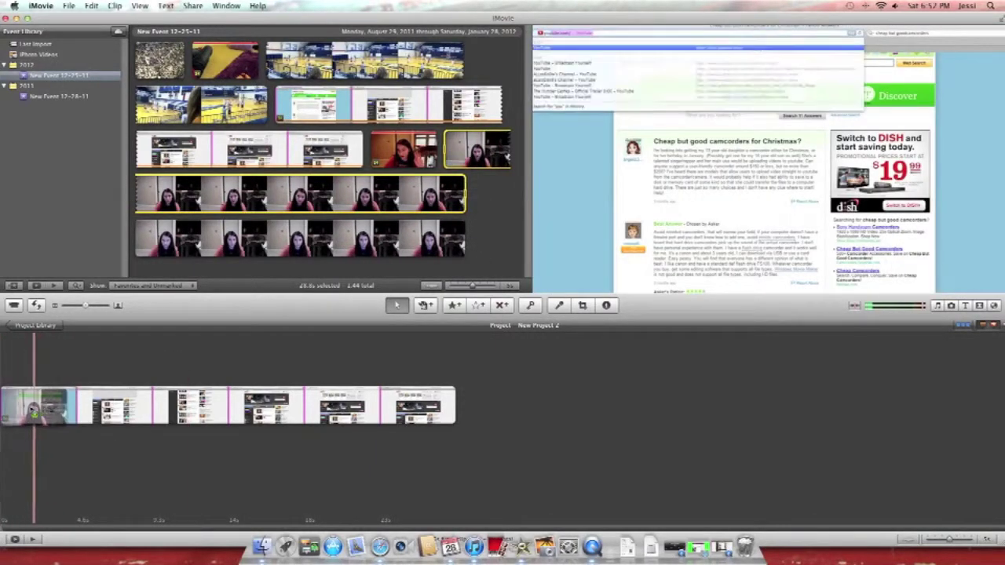
pyautogui.moveTo(33, 413); pyautogui.dragTo(30, 408)
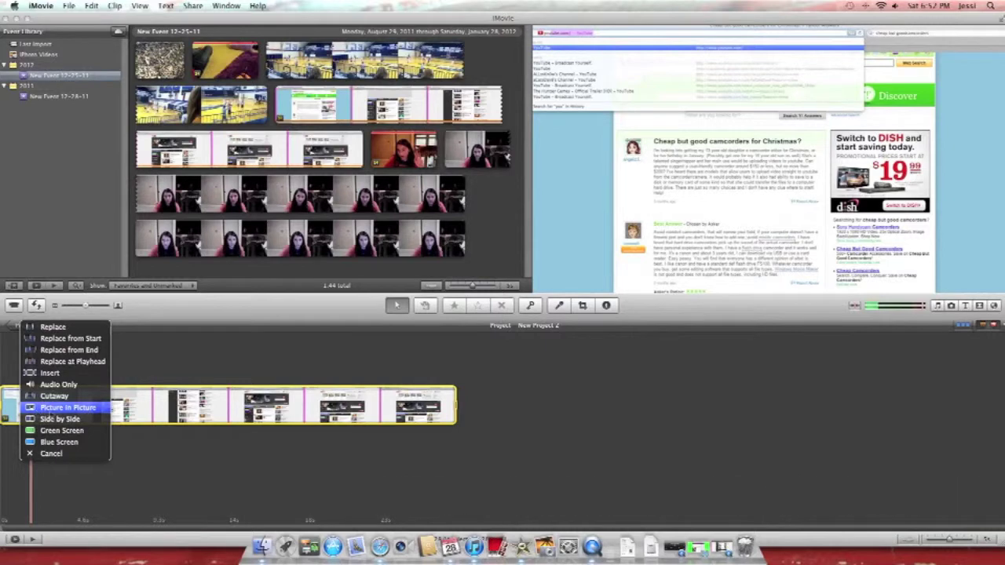
# Add the webcam clip as picture-in-picture over the whole recording, inset moved toward centre-left.
pyautogui.click(62, 410)
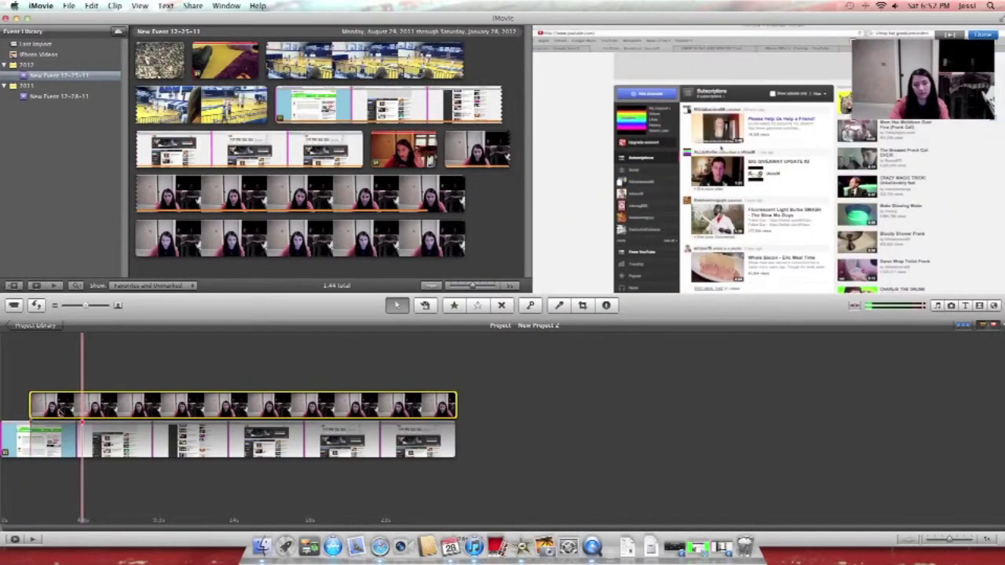
pyautogui.moveTo(83, 412); pyautogui.dragTo(53, 412)
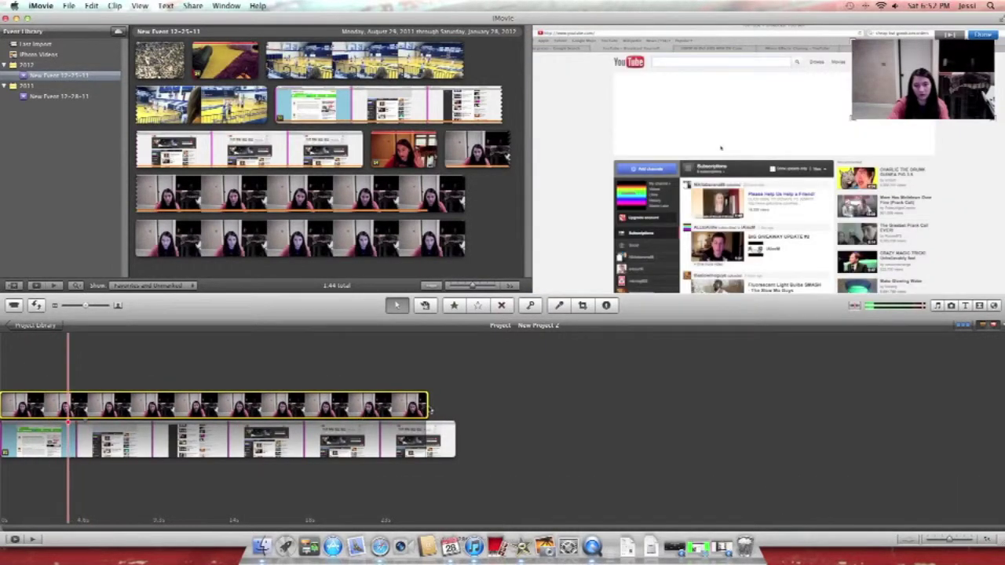
pyautogui.moveTo(429, 409); pyautogui.dragTo(476, 411)
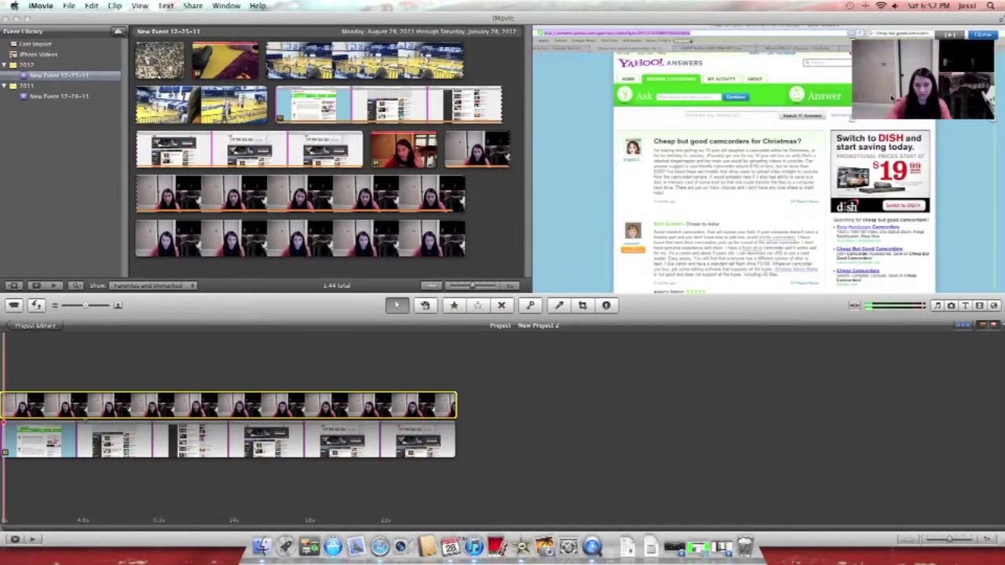
pyautogui.moveTo(891, 98); pyautogui.dragTo(613, 237)
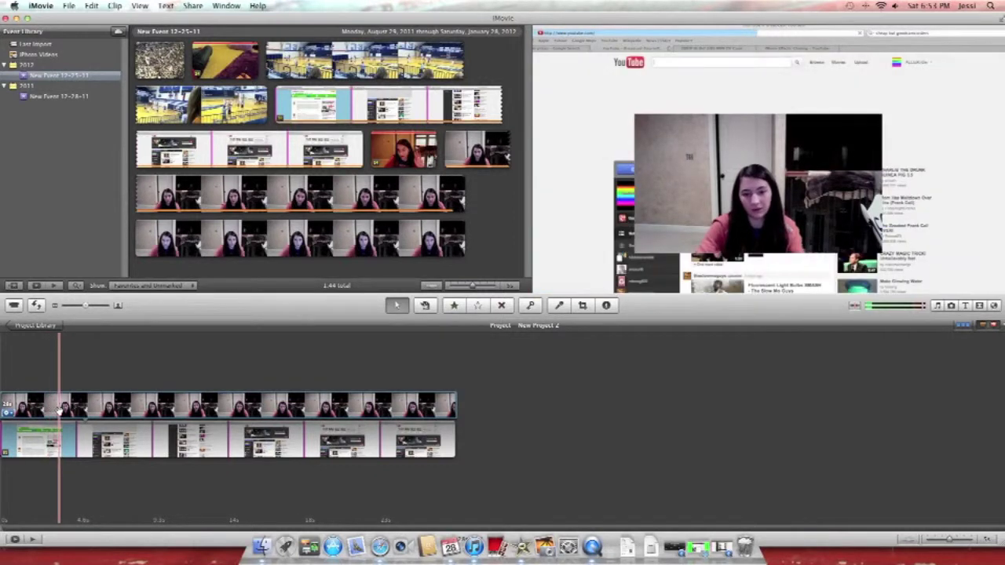
pyautogui.click(56, 413)
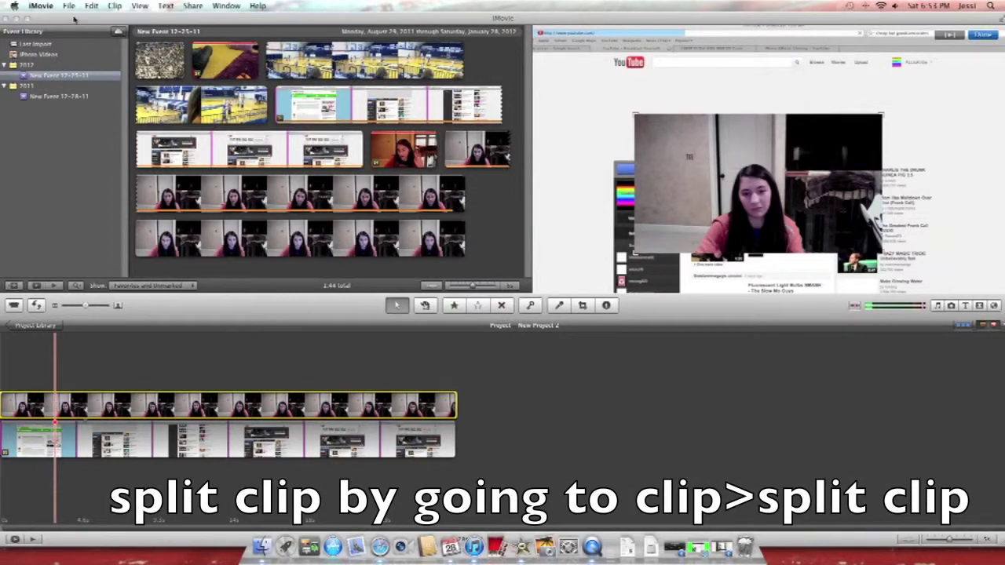
# Split the webcam overlay at the playhead and select its second part.
pyautogui.click(115, 6)
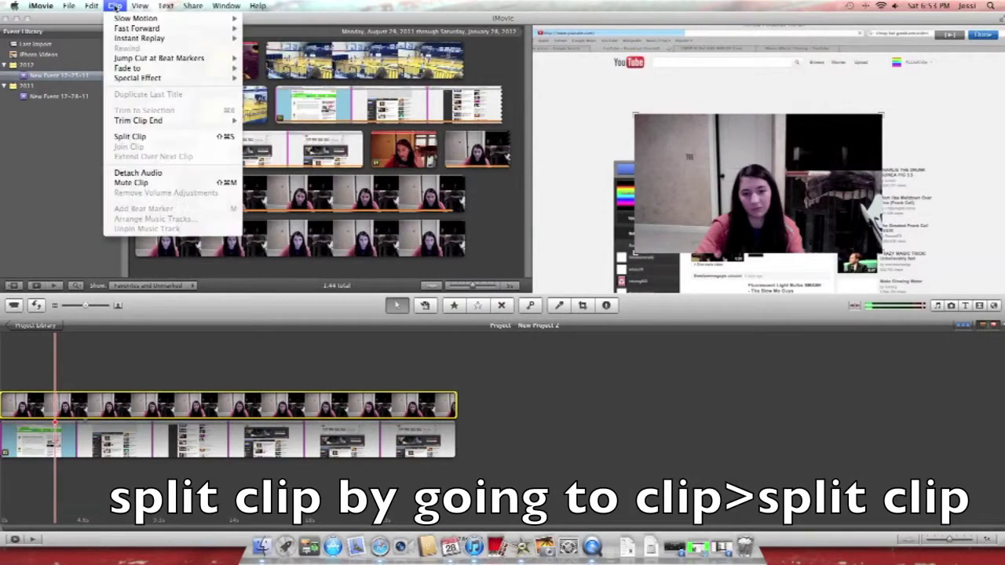
pyautogui.click(134, 137)
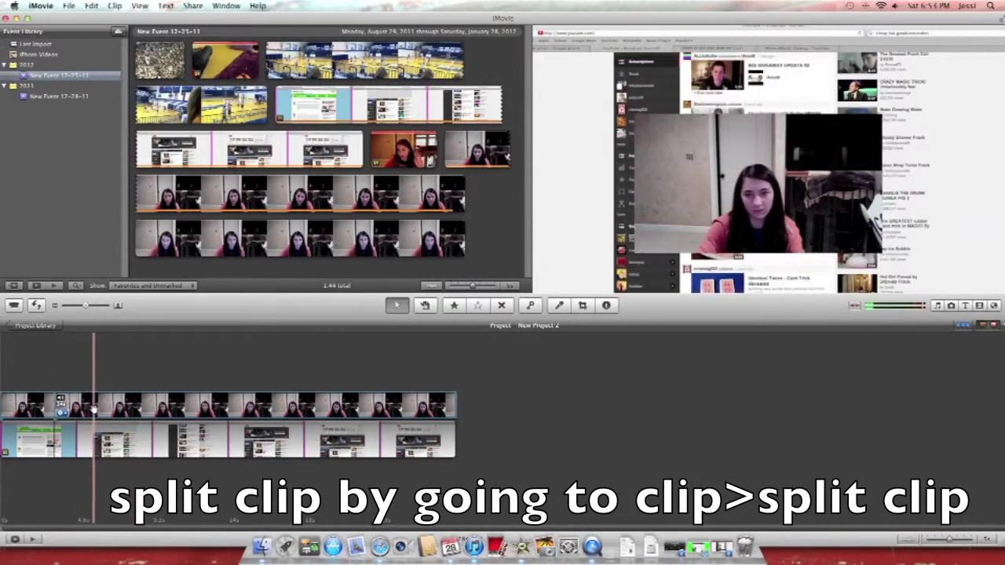
pyautogui.click(94, 408)
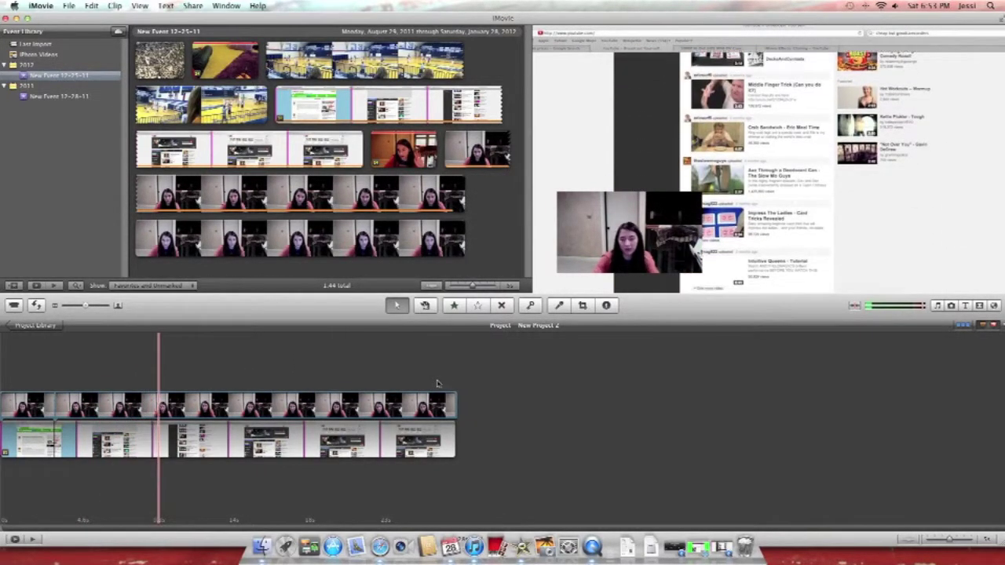
pyautogui.press('space')
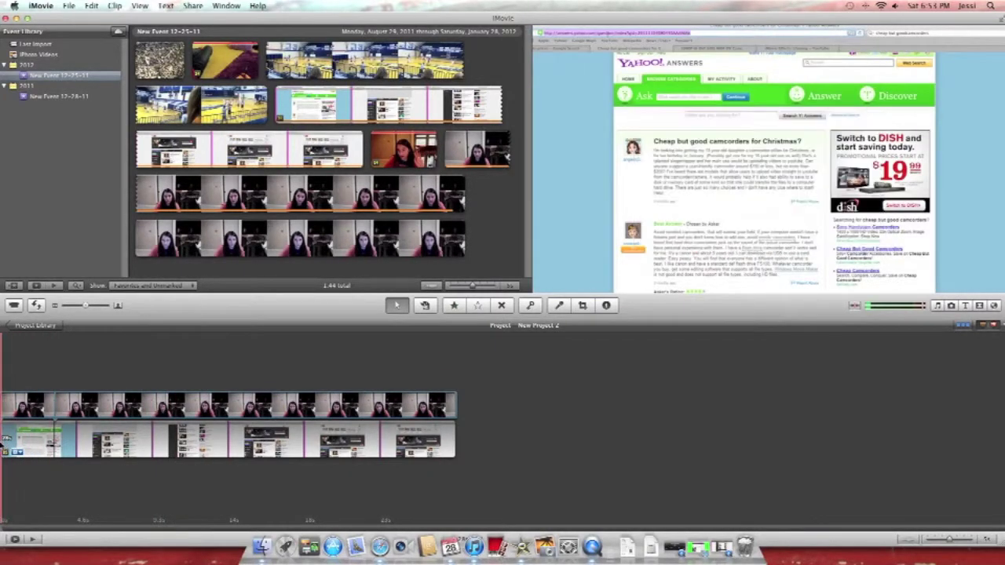
# Apply a Ken Burns pan to the opening recording clip, start and end frames on the page's top-left.
pyautogui.click(9, 445)
pyautogui.moveTo(28, 442); pyautogui.dragTo(36, 444)
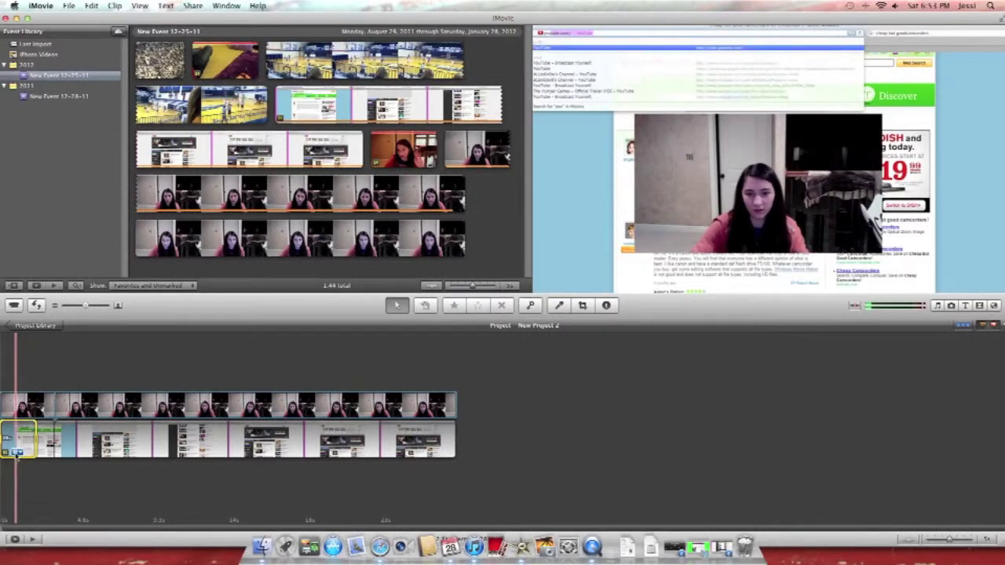
pyautogui.click(15, 454)
pyautogui.click(55, 490)
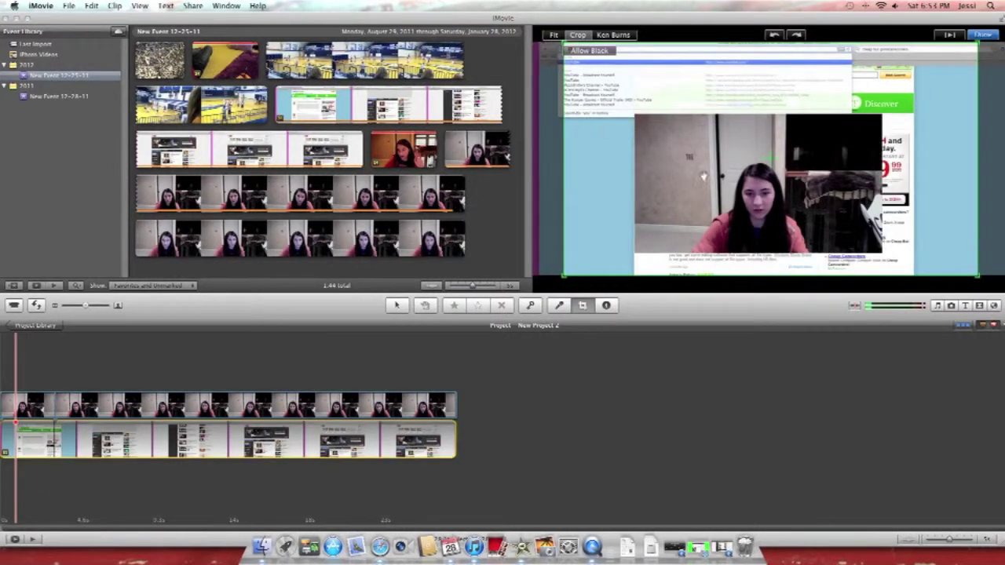
pyautogui.click(611, 35)
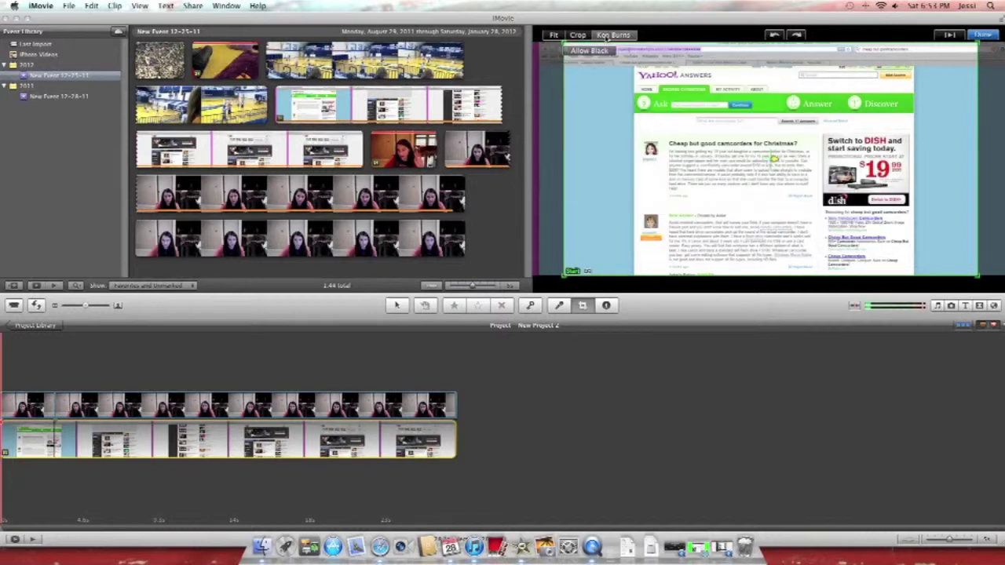
pyautogui.moveTo(564, 275); pyautogui.dragTo(774, 157)
pyautogui.moveTo(872, 102); pyautogui.dragTo(643, 102)
pyautogui.click(927, 219)
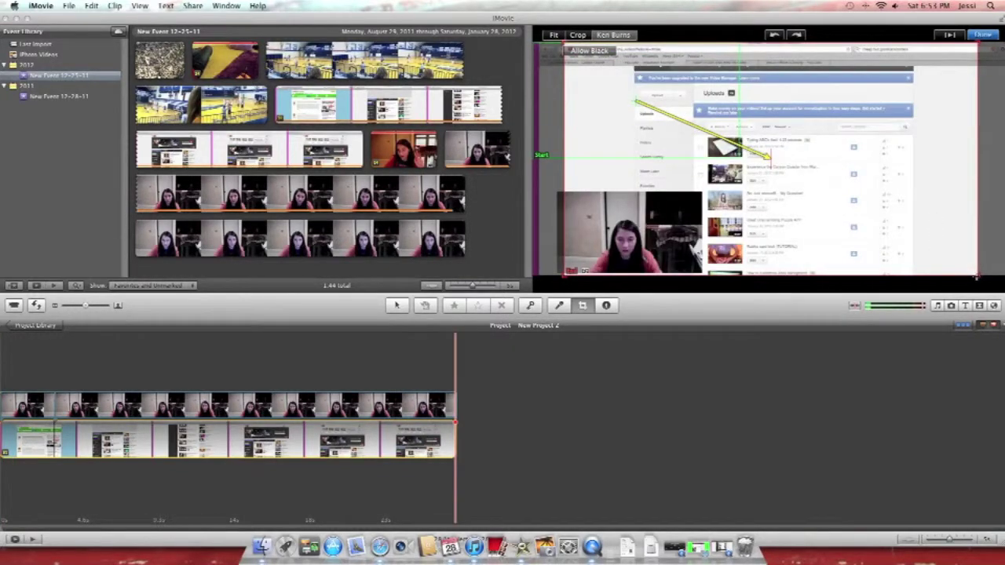
pyautogui.moveTo(977, 277); pyautogui.dragTo(772, 160)
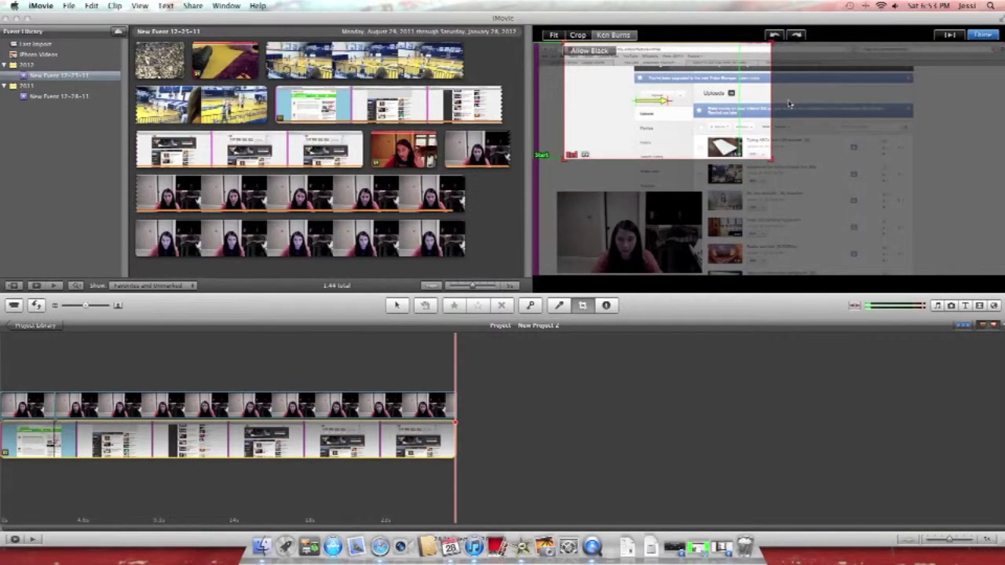
pyautogui.click(983, 35)
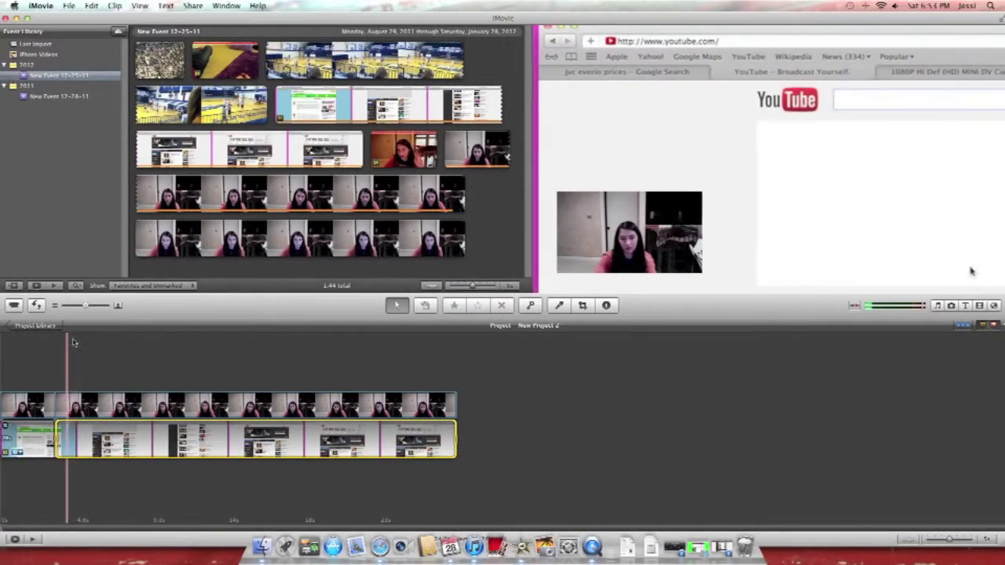
# Split the recording at the playhead and set the later clip's cropping to Fit.
pyautogui.click(115, 5)
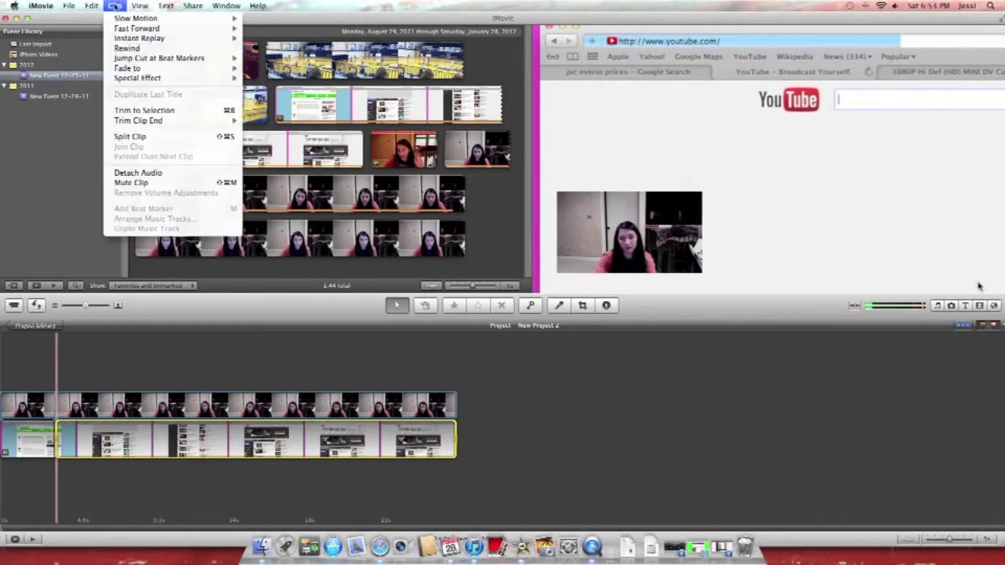
pyautogui.click(144, 137)
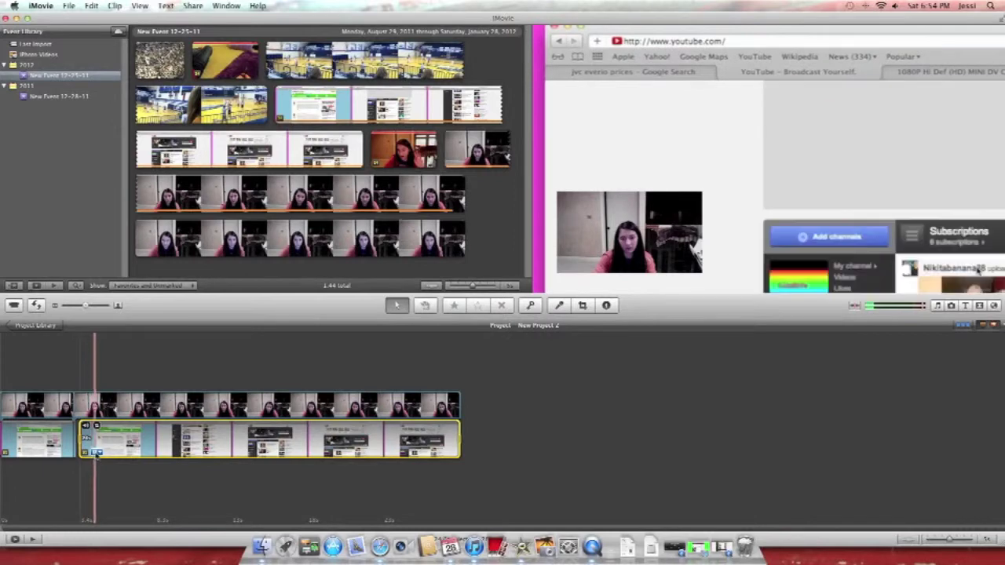
pyautogui.click(92, 455)
pyautogui.click(143, 493)
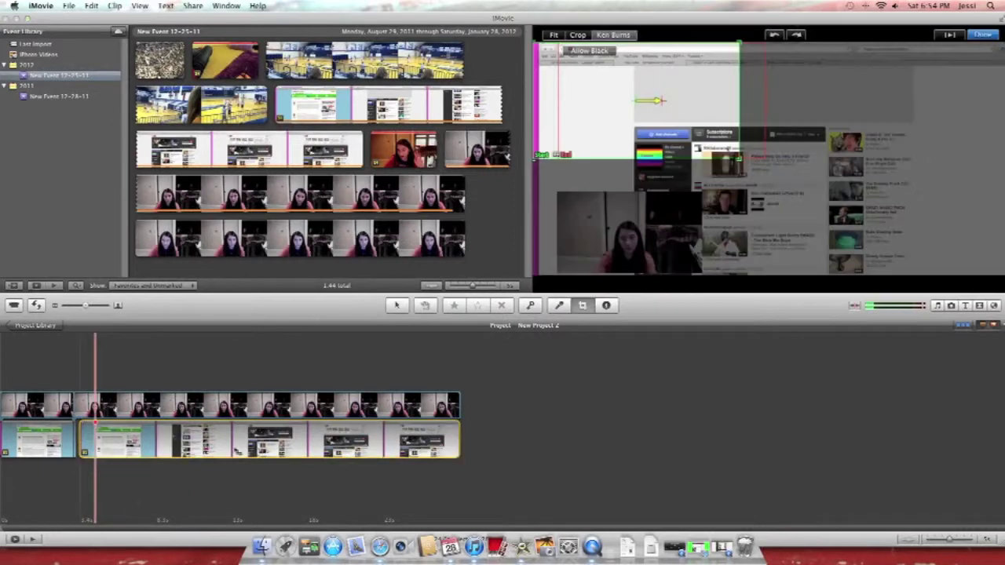
pyautogui.click(559, 35)
pyautogui.click(983, 36)
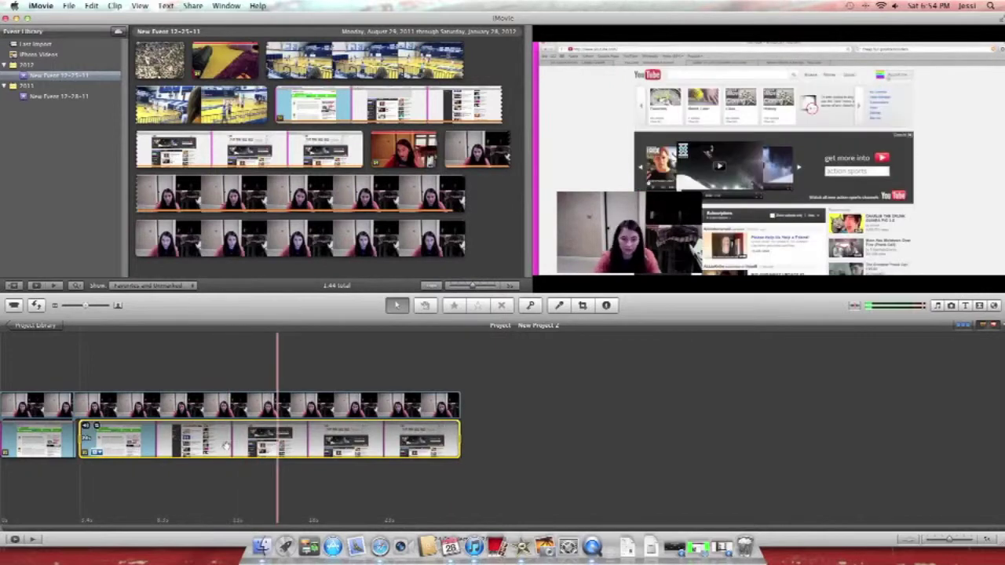
pyautogui.click(491, 426)
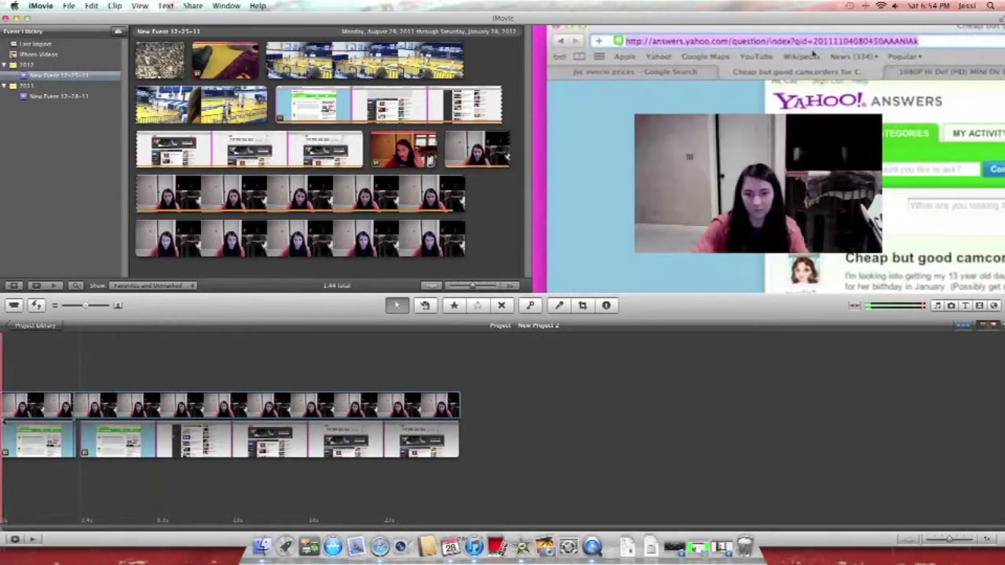